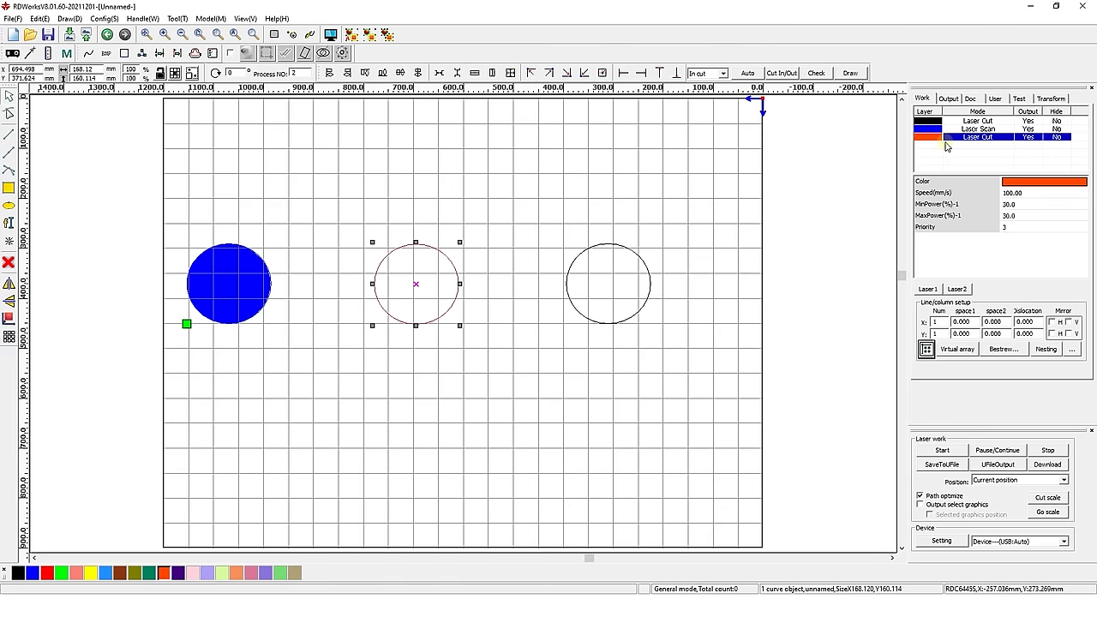
# Change the red layer's processing mode from Cut to Scan
pyautogui.doubleClick(946, 138)
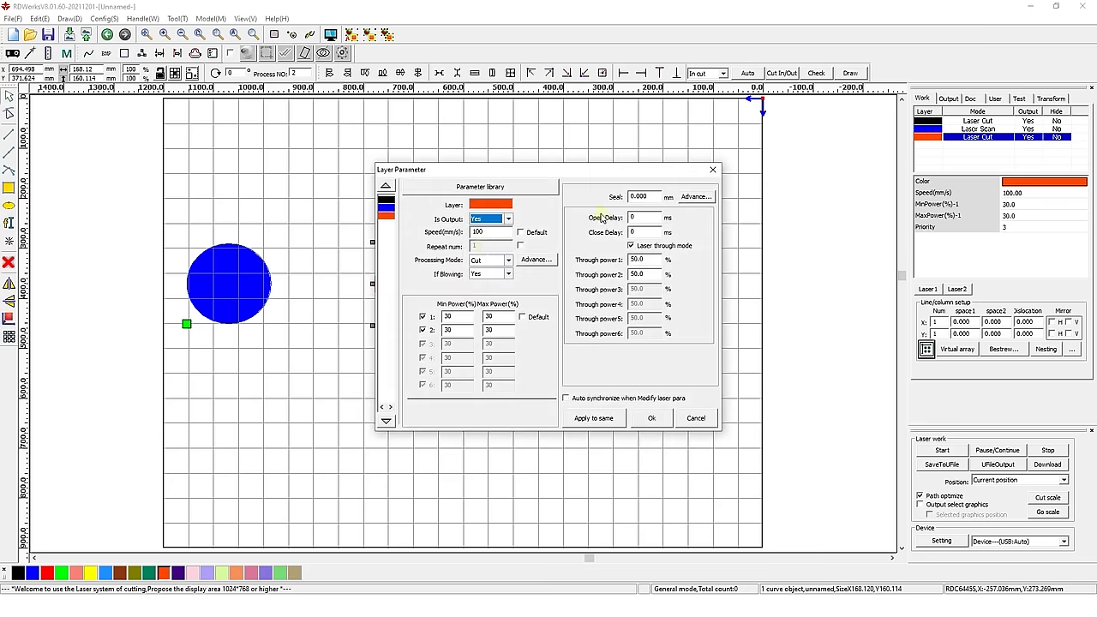
pyautogui.click(485, 273)
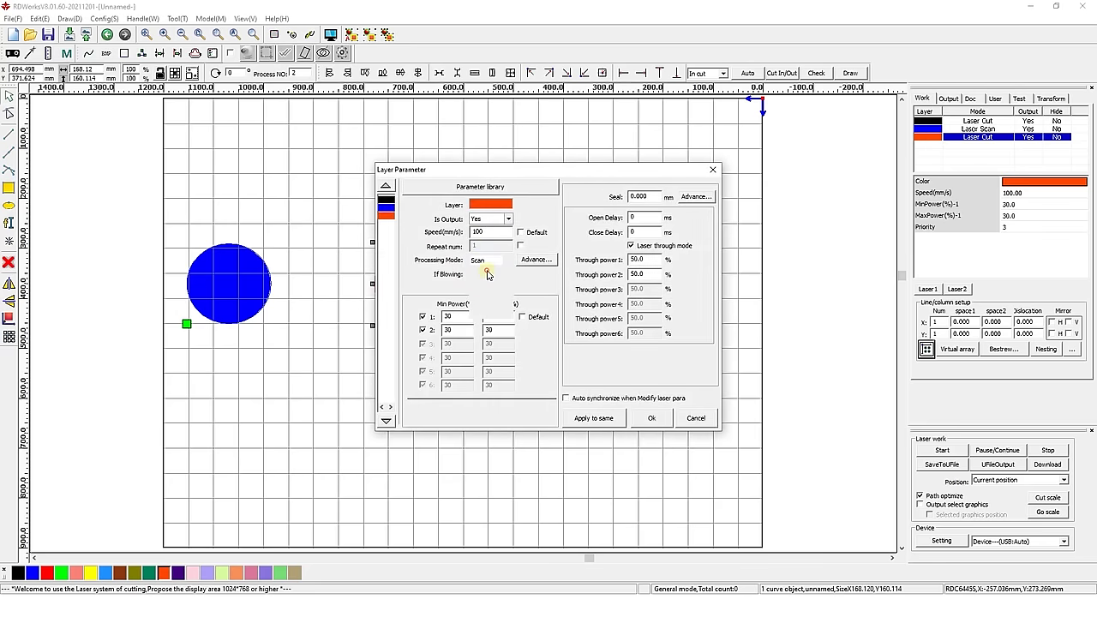
pyautogui.click(654, 419)
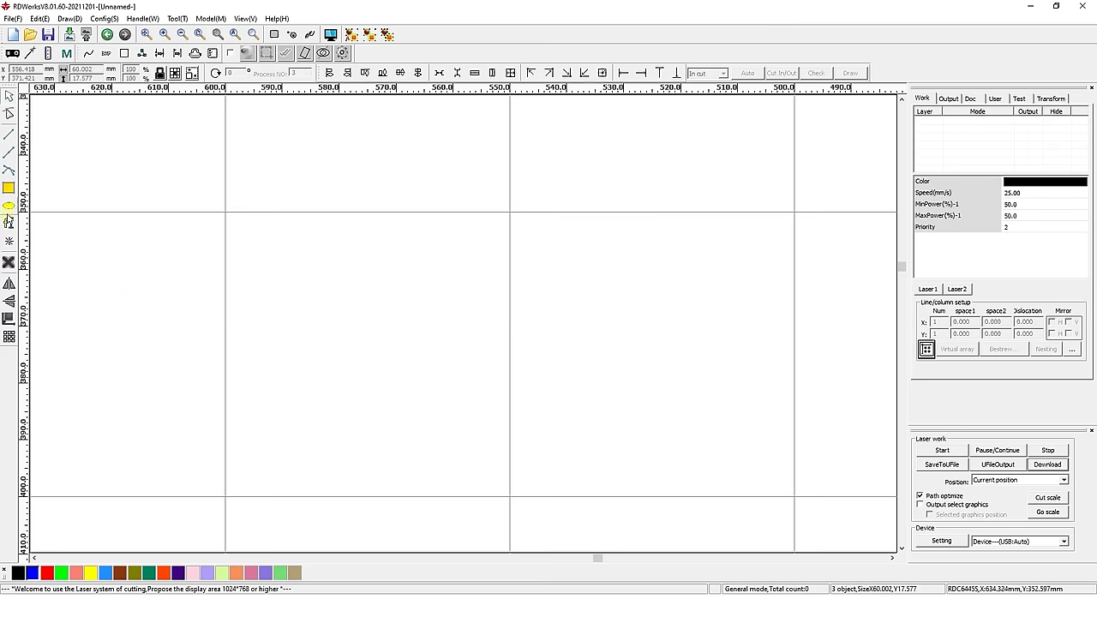
pyautogui.click(9, 222)
pyautogui.click(330, 233)
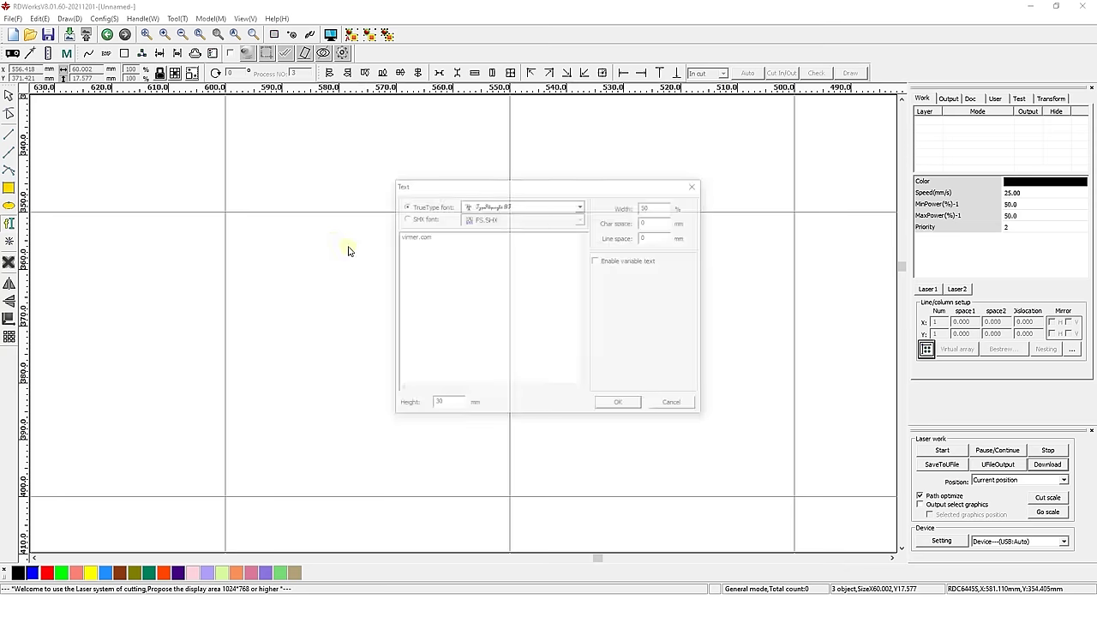
pyautogui.click(620, 405)
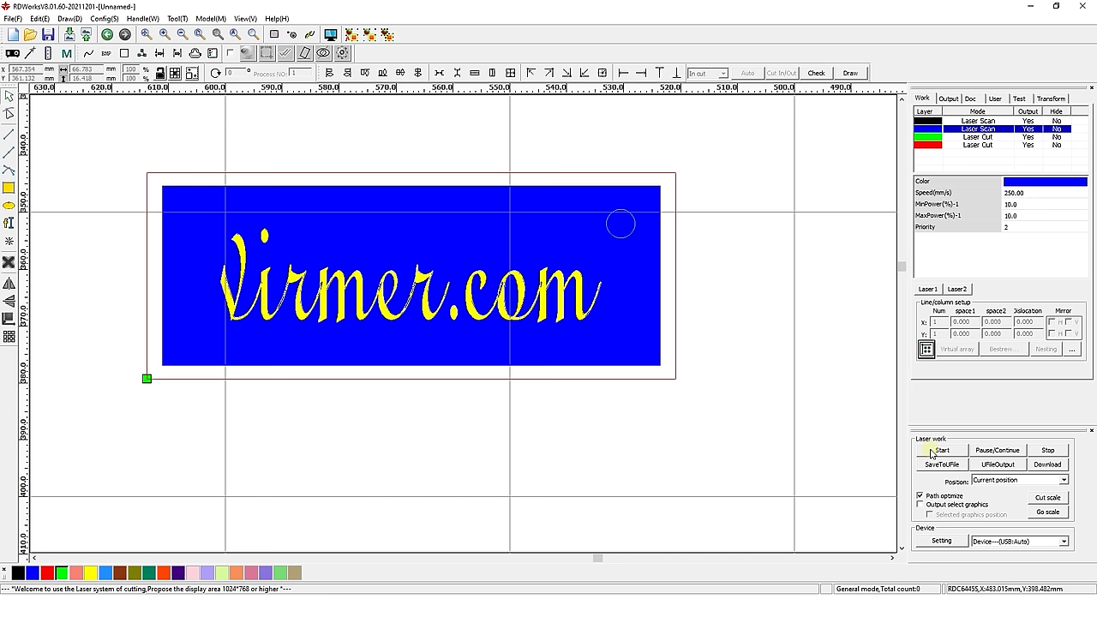
pyautogui.moveTo(977, 145); pyautogui.dragTo(977, 137)
pyautogui.click(994, 121)
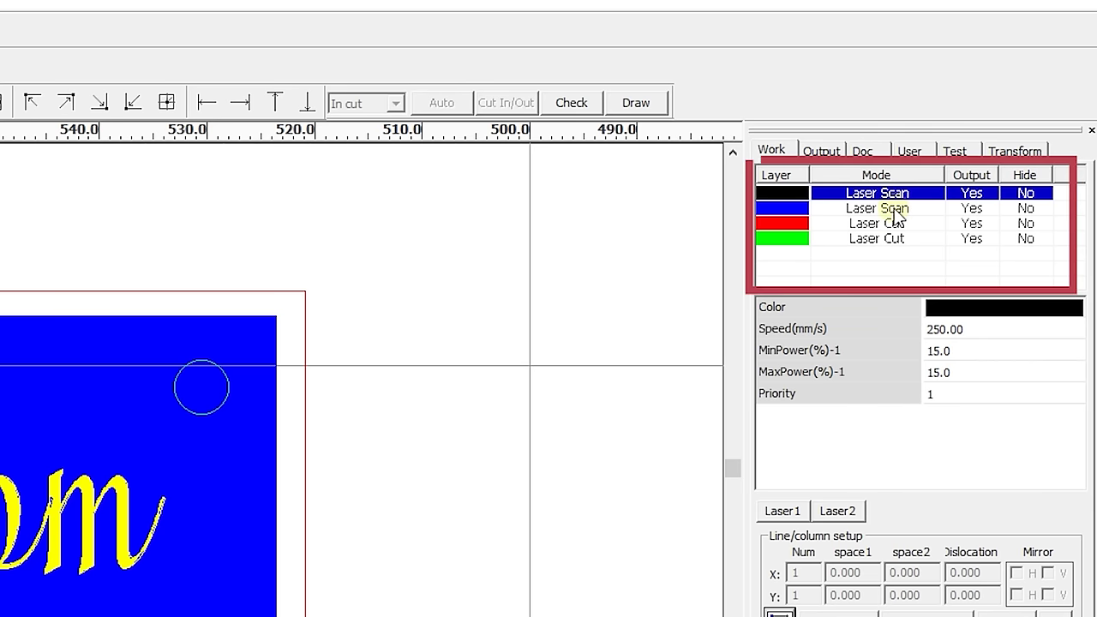
pyautogui.click(862, 240)
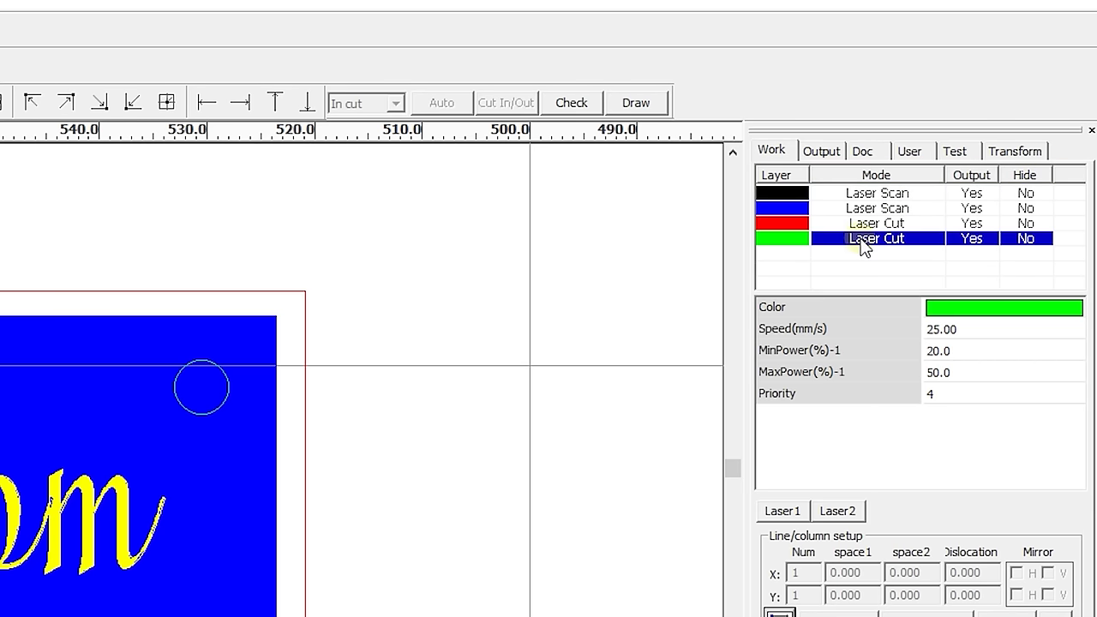
pyautogui.click(854, 224)
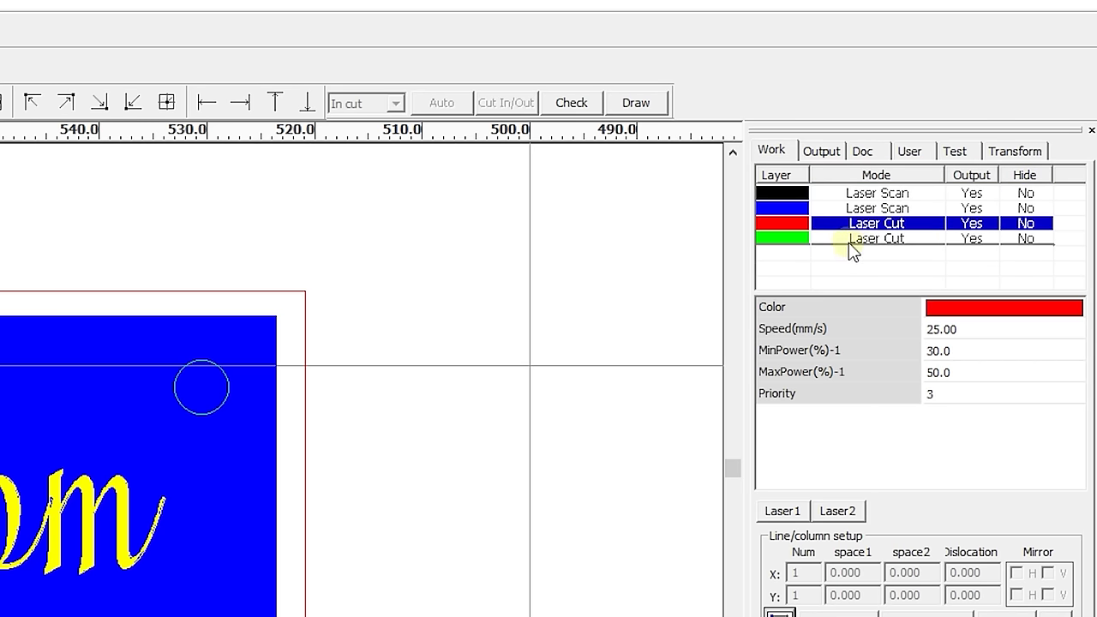
pyautogui.moveTo(852, 240); pyautogui.dragTo(852, 226)
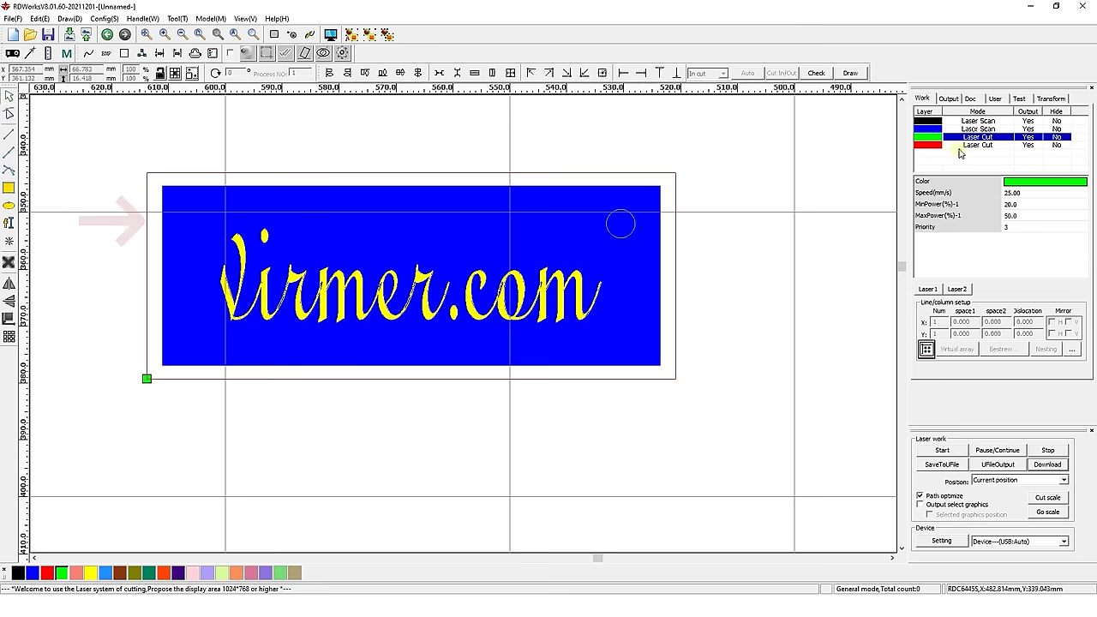
pyautogui.click(1078, 61)
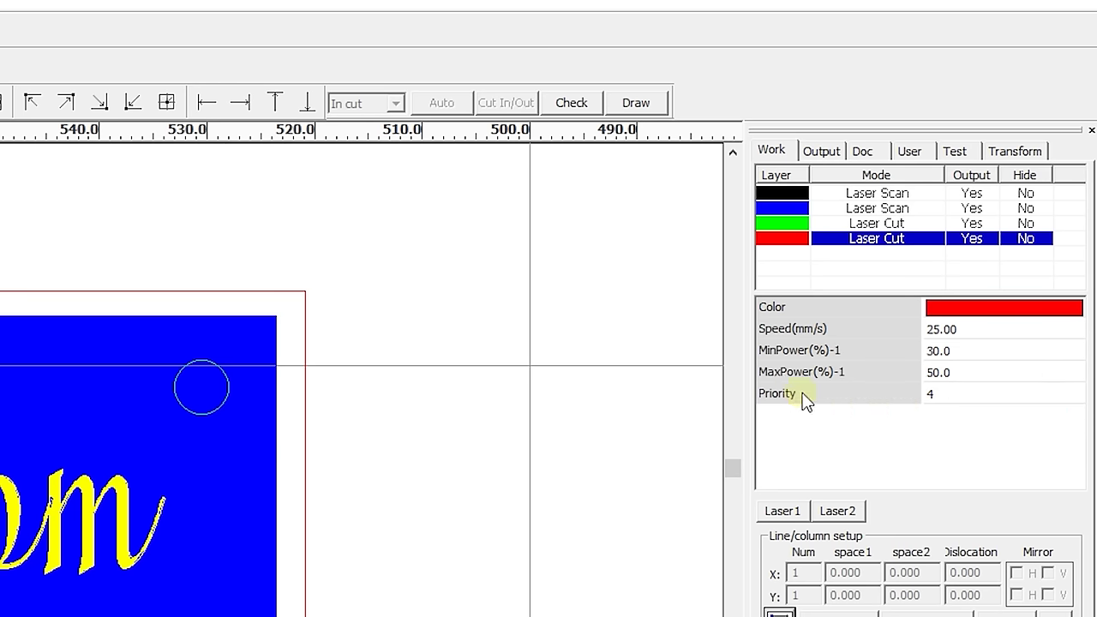
# Select the green, black and blue layer rows in the Work tab to review their settings
pyautogui.click(793, 230)
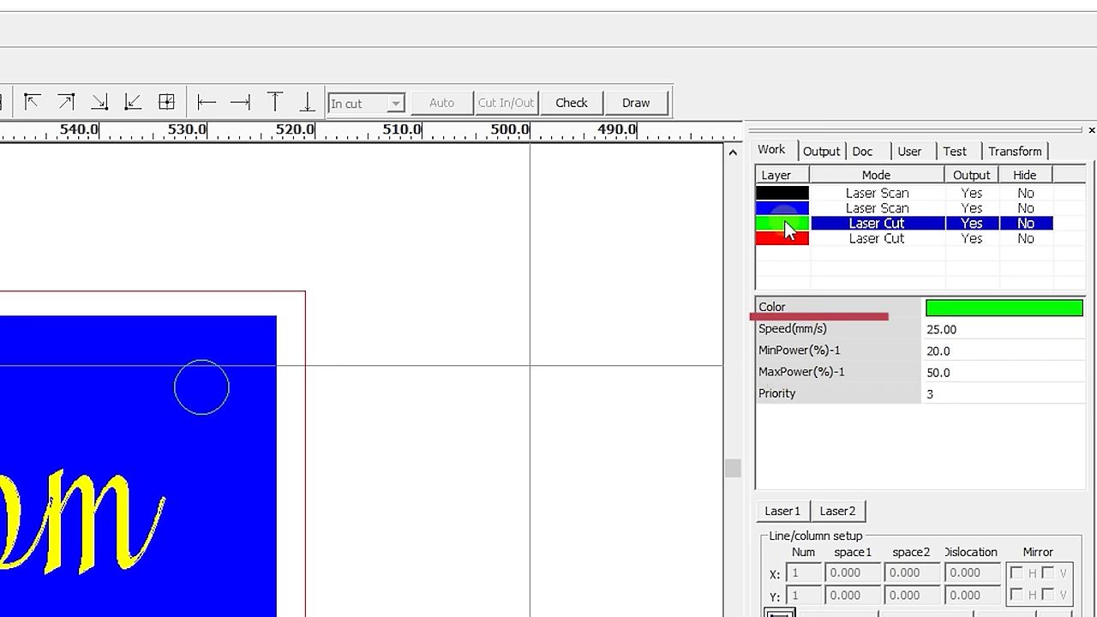
pyautogui.click(788, 196)
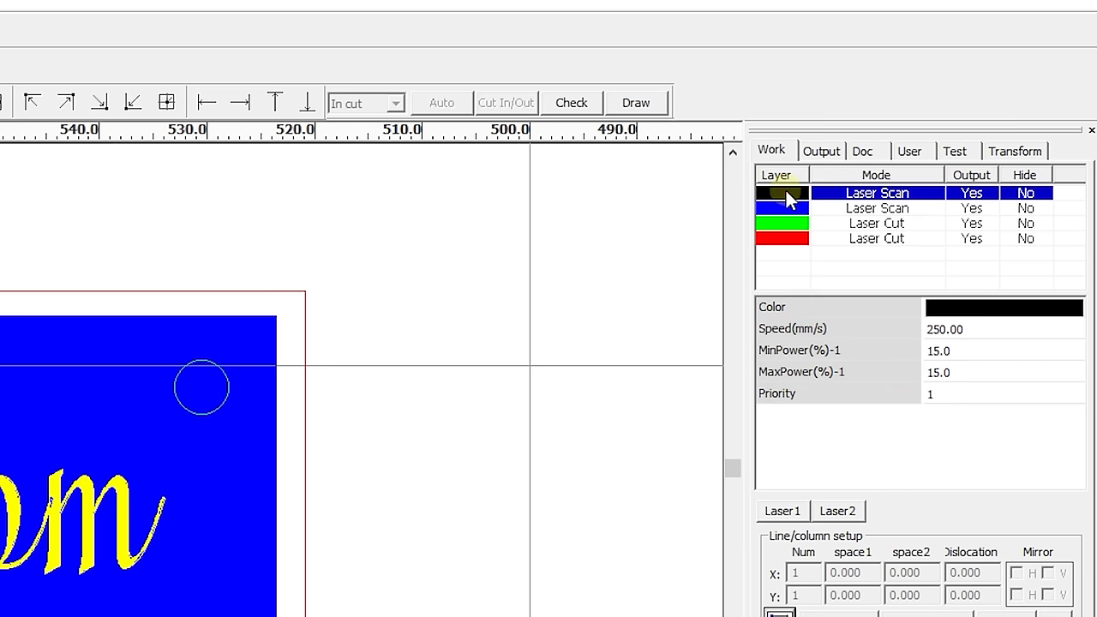
pyautogui.click(793, 208)
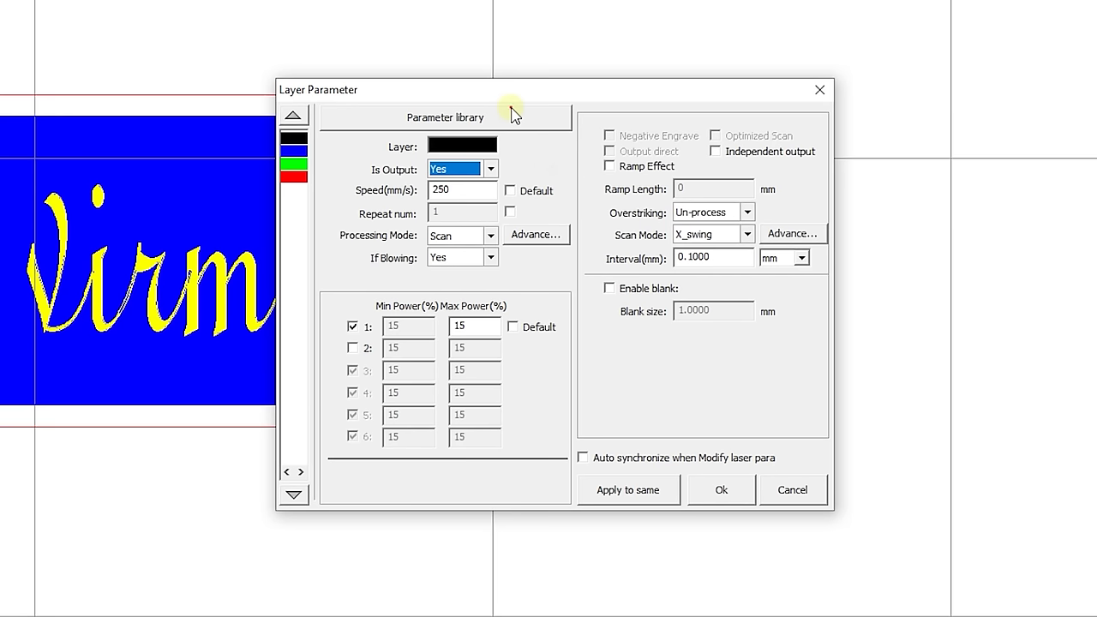
# Load the saved 'scan' preset from the Parameter library into the black layer
pyautogui.click(510, 117)
pyautogui.click(403, 175)
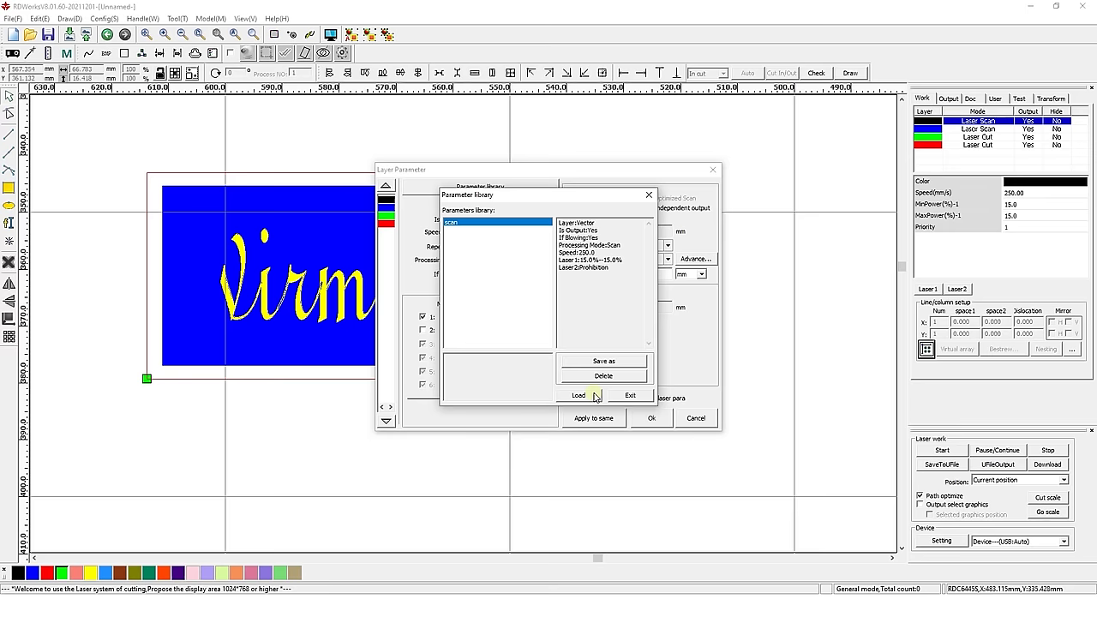
pyautogui.click(580, 395)
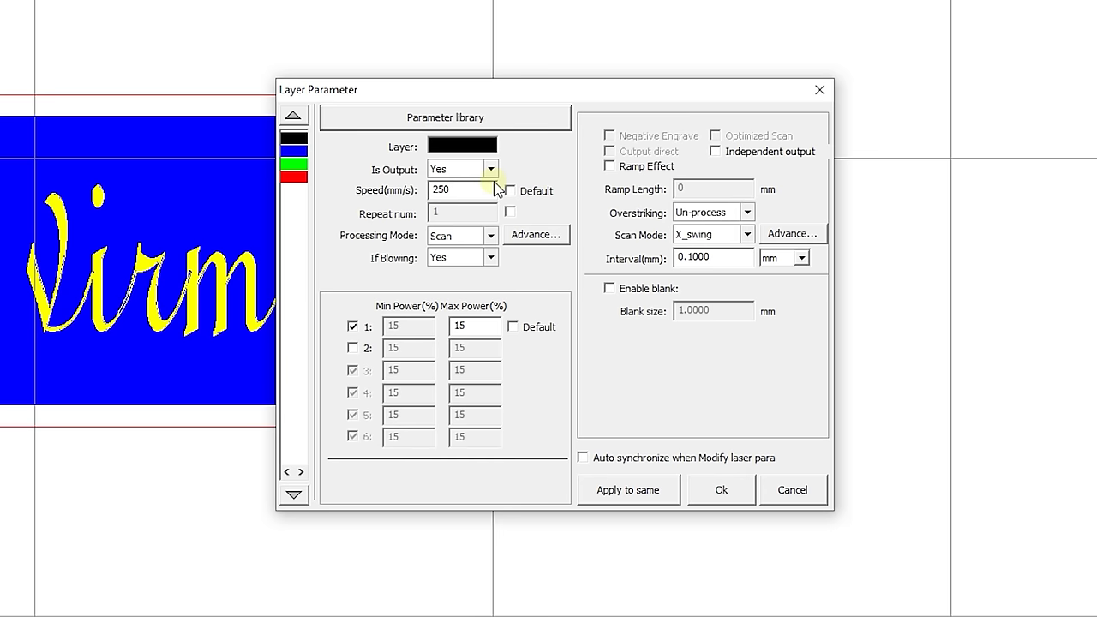
pyautogui.click(509, 219)
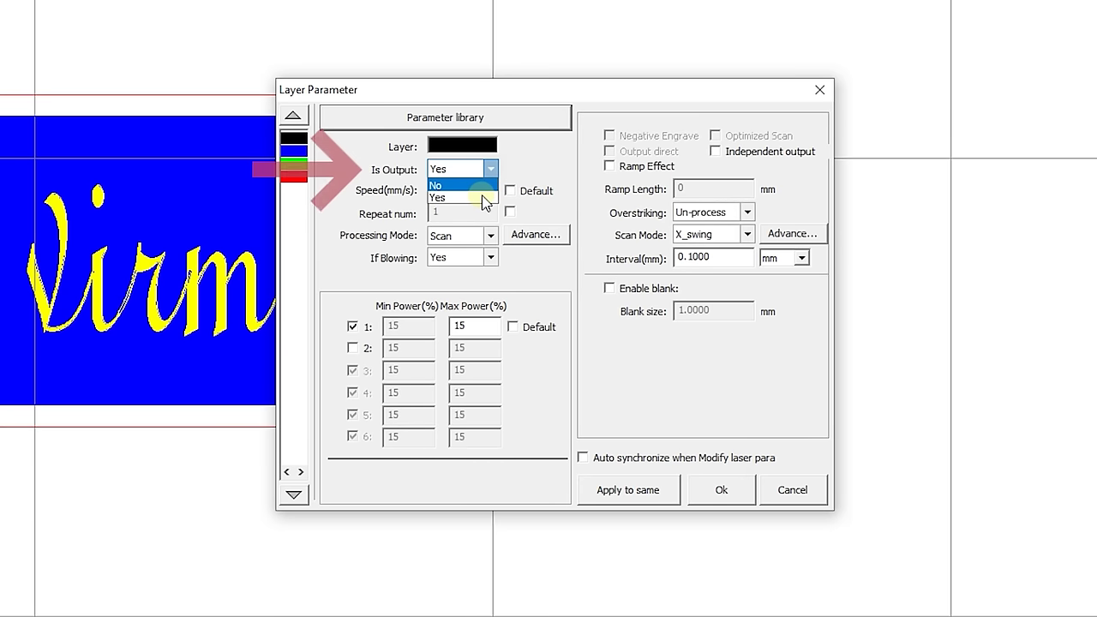
pyautogui.click(464, 186)
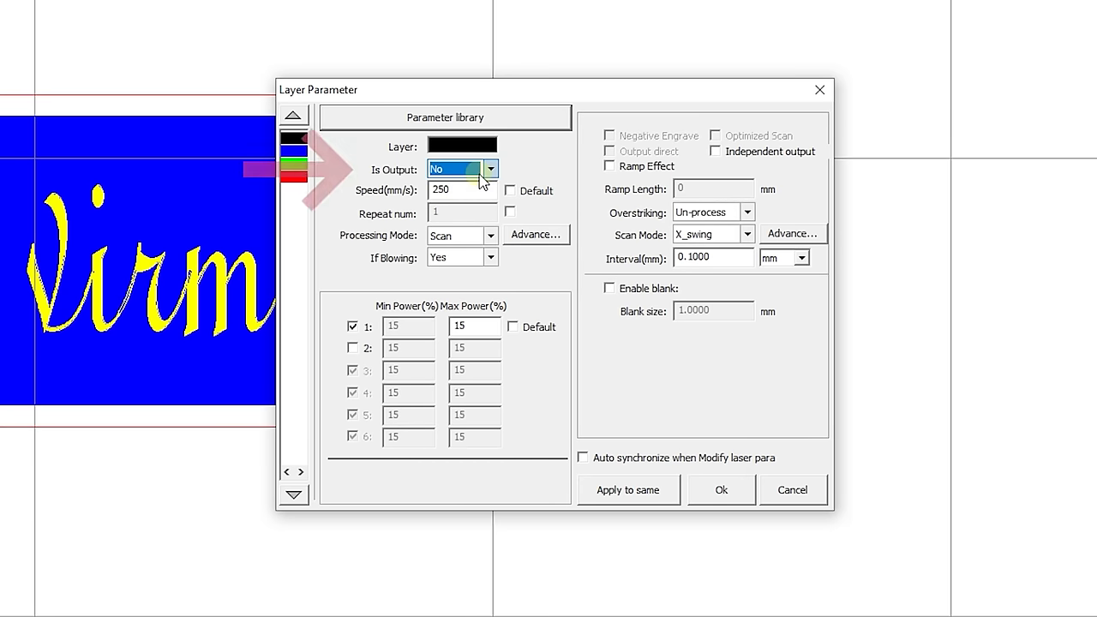
pyautogui.click(490, 170)
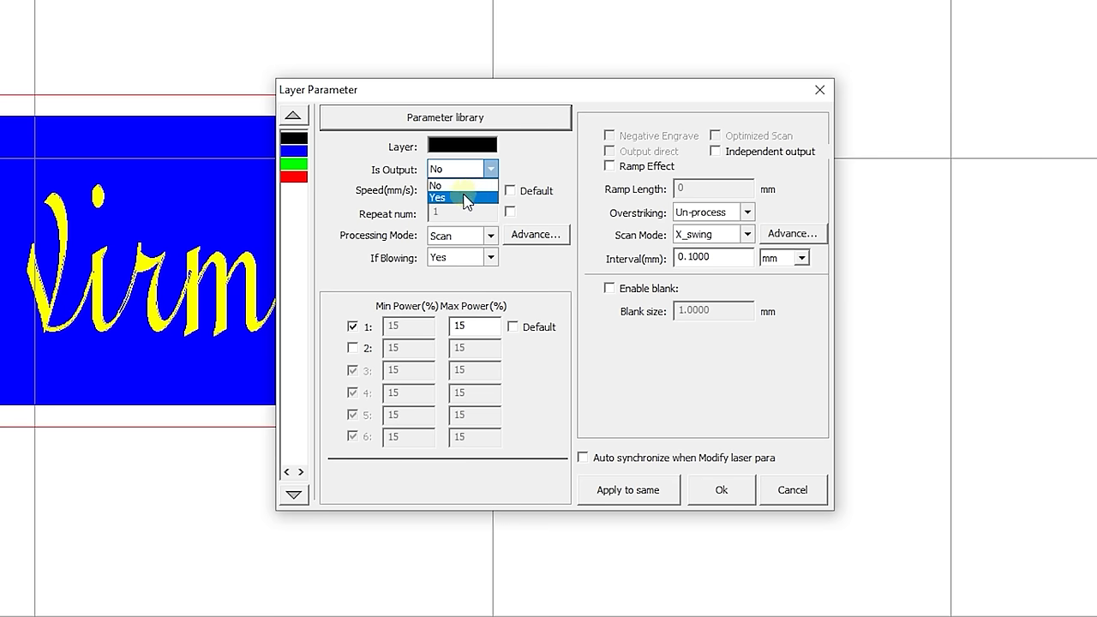
pyautogui.click(465, 198)
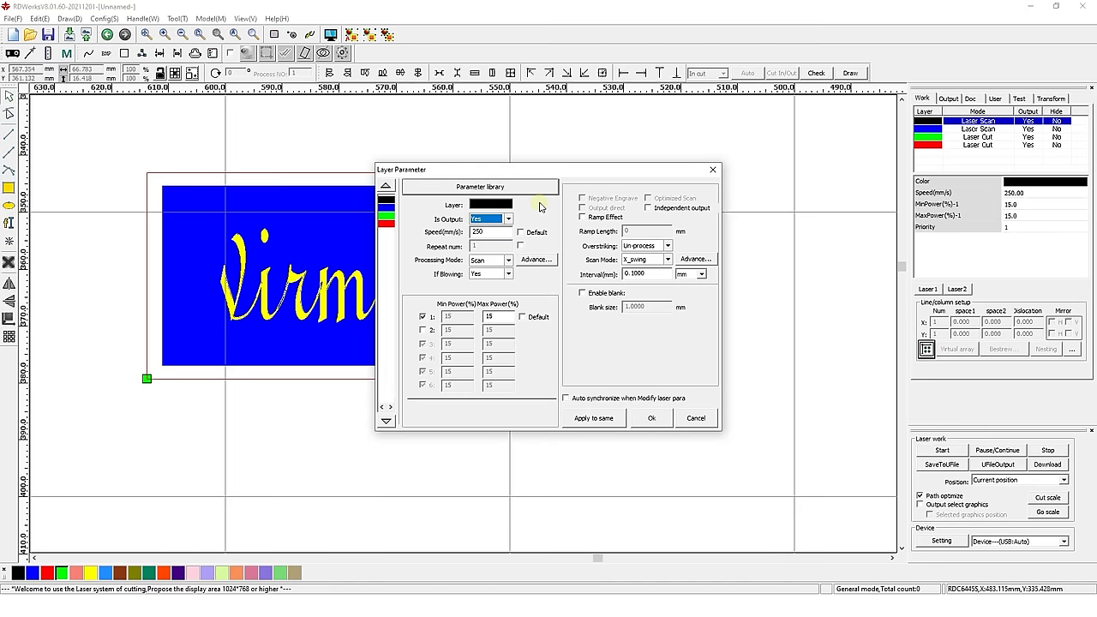
pyautogui.click(497, 219)
pyautogui.click(494, 237)
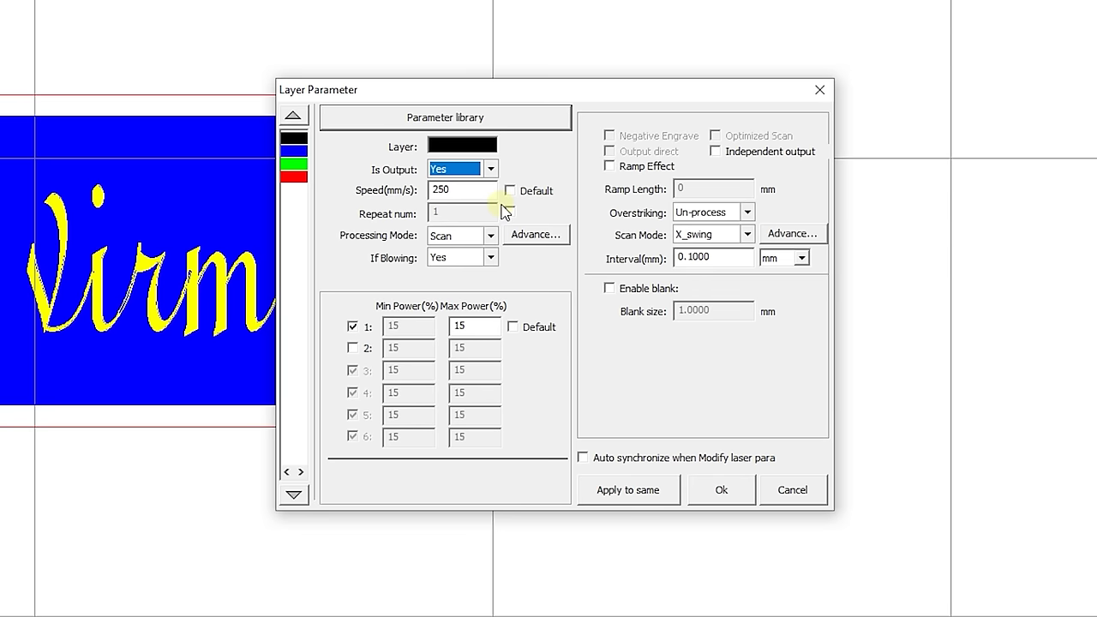
# Enter 700 mm/s as the black layer's speed, toggling the Default speed box on and off
pyautogui.press('Tab')
pyautogui.write('700')
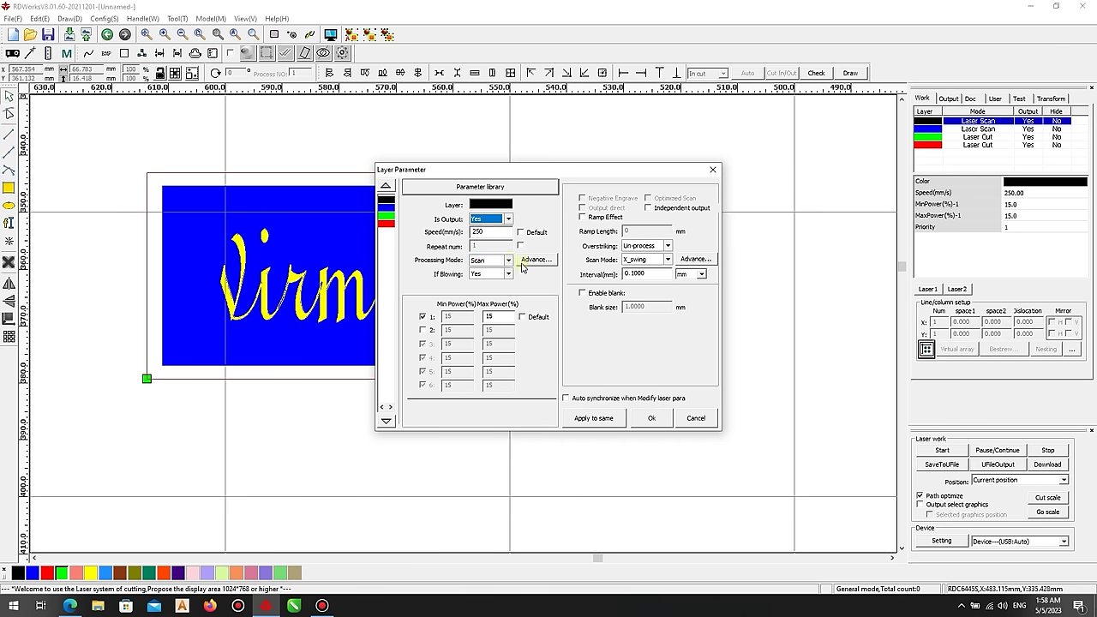
pyautogui.click(520, 232)
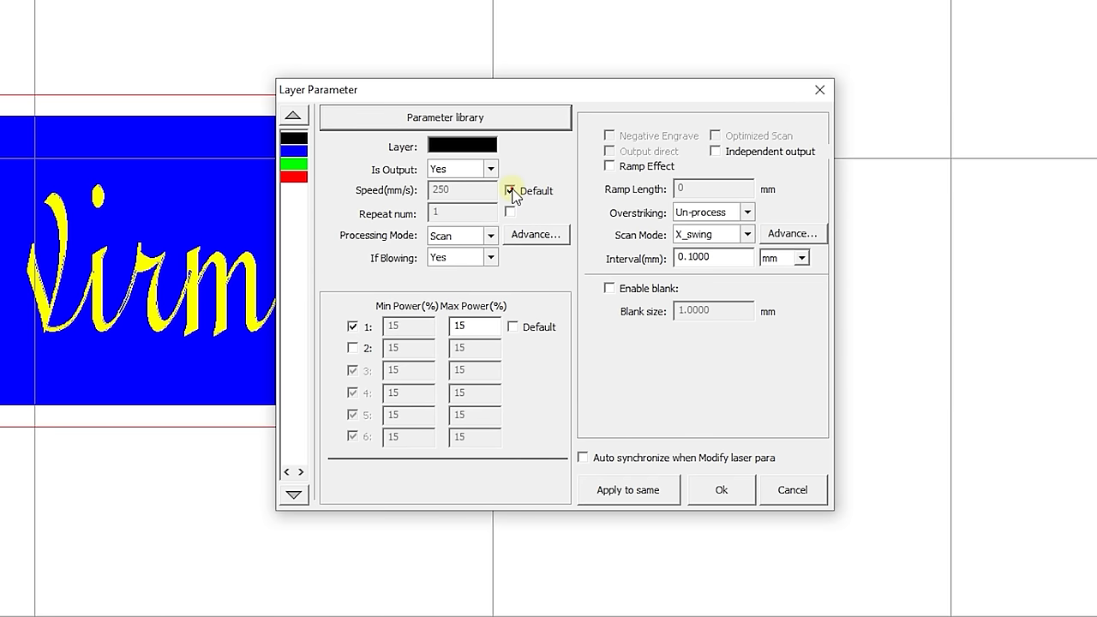
pyautogui.click(511, 191)
# Set the black layer's speed to 700 mm/s with If Blowing kept on Yes
pyautogui.write('700')
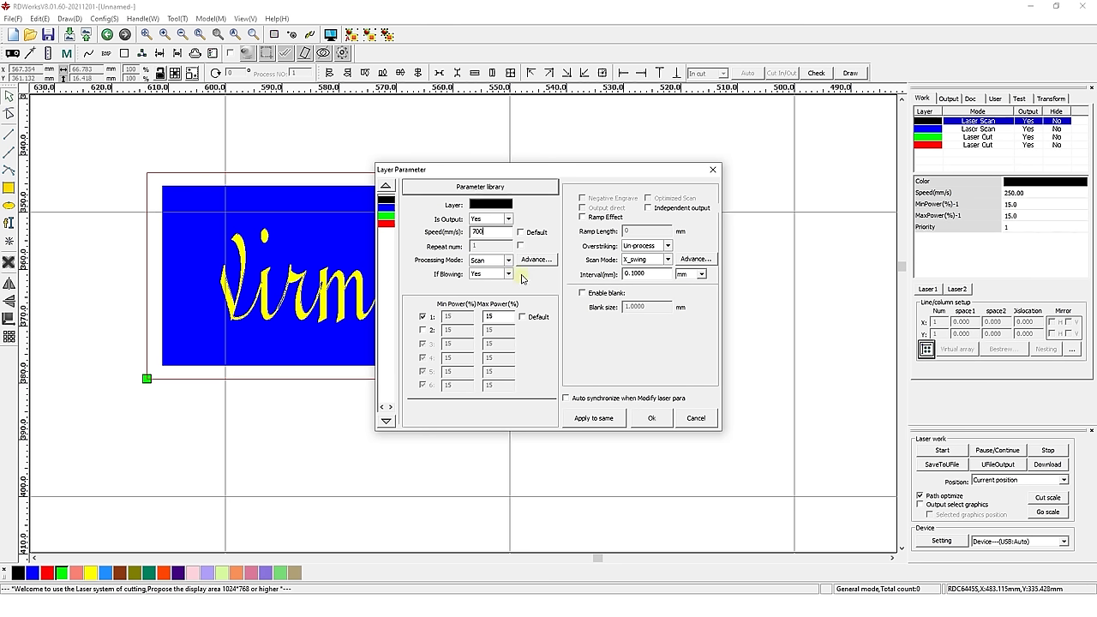
pyautogui.click(508, 273)
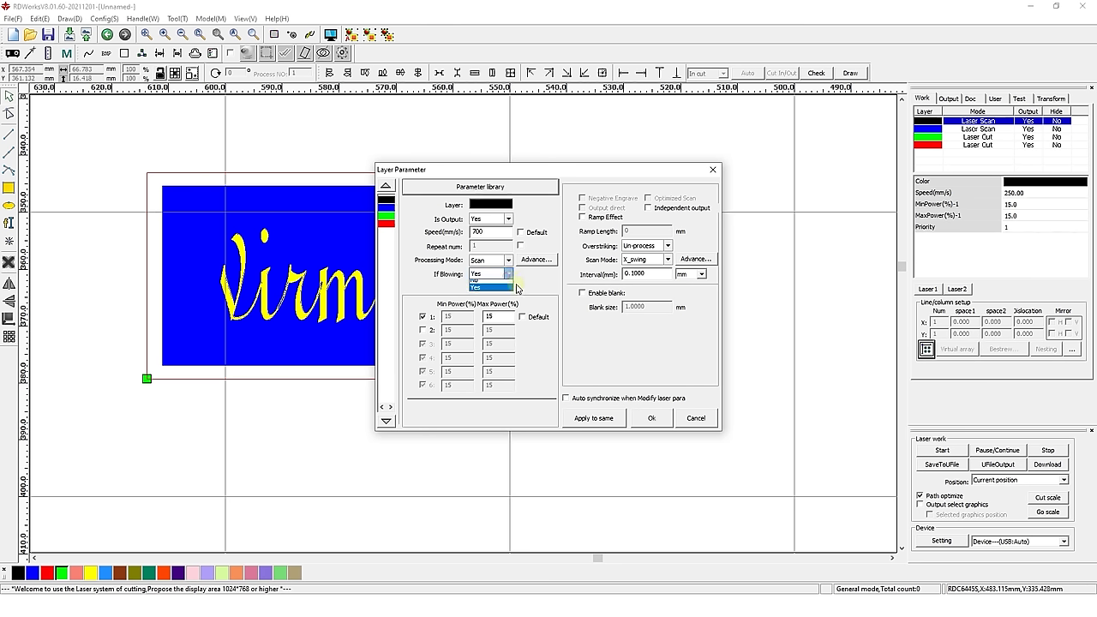
pyautogui.click(491, 292)
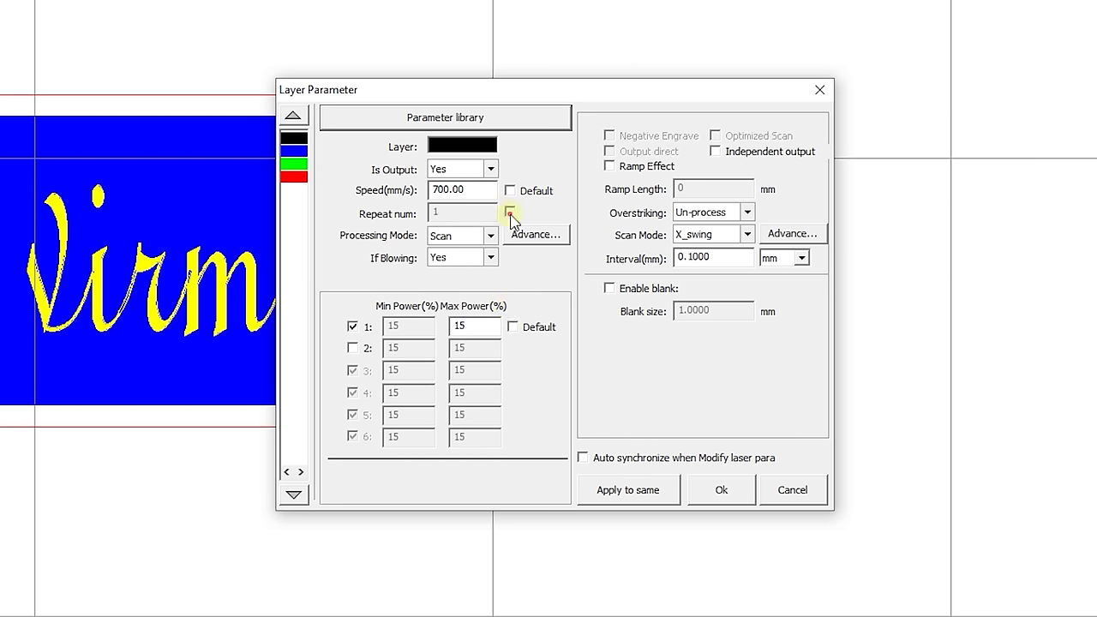
pyautogui.click(512, 214)
pyautogui.doubleClick(457, 215)
pyautogui.write('2')
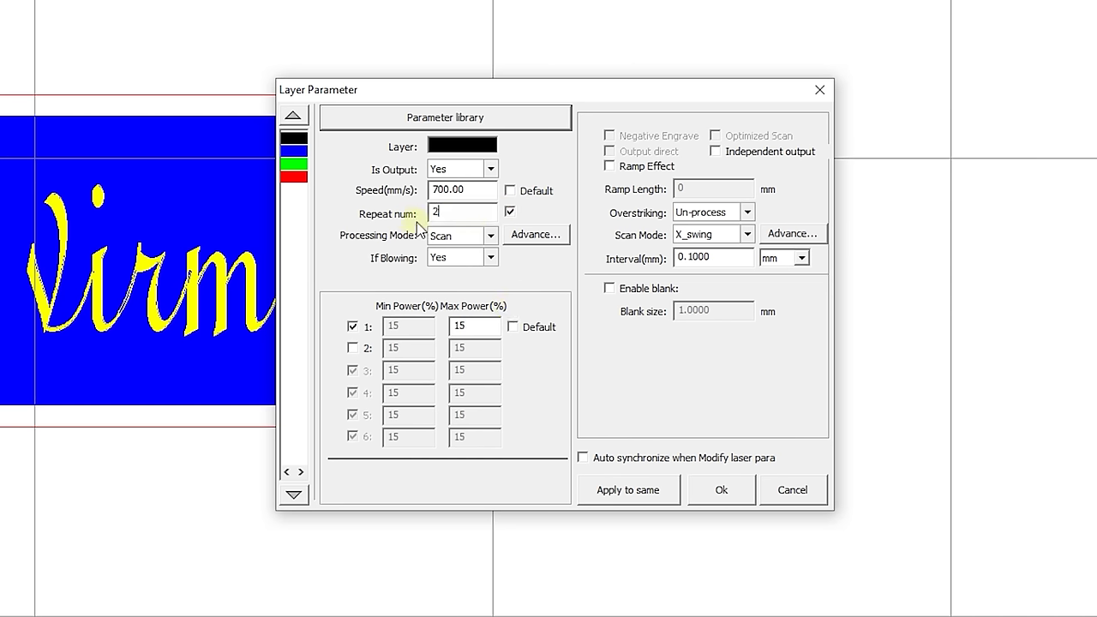
pyautogui.click(519, 215)
pyautogui.click(514, 214)
pyautogui.click(510, 211)
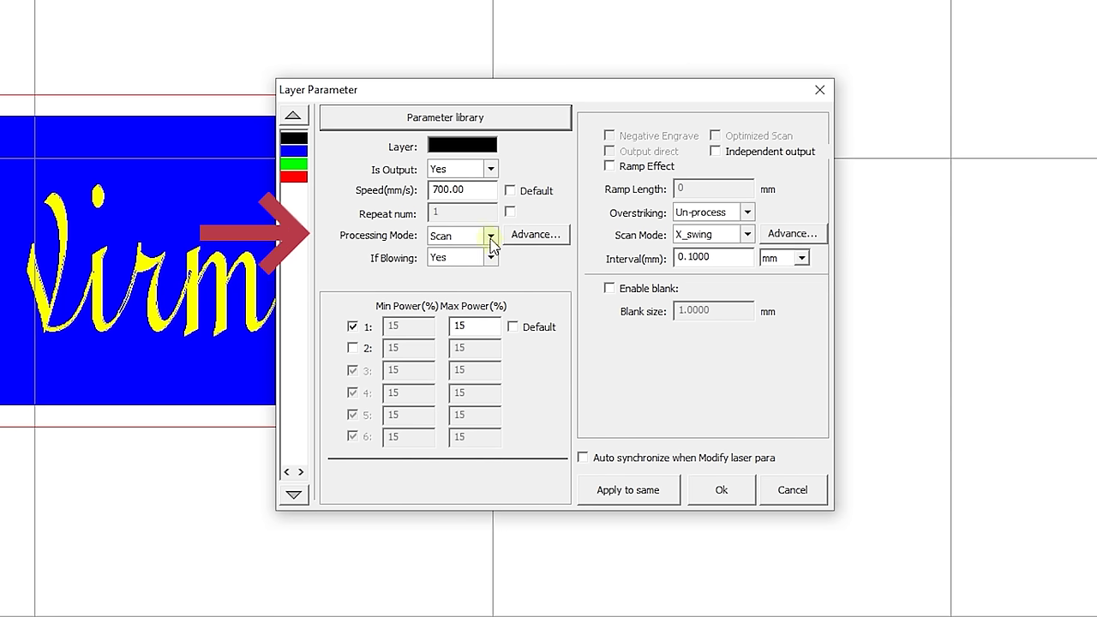
pyautogui.click(508, 260)
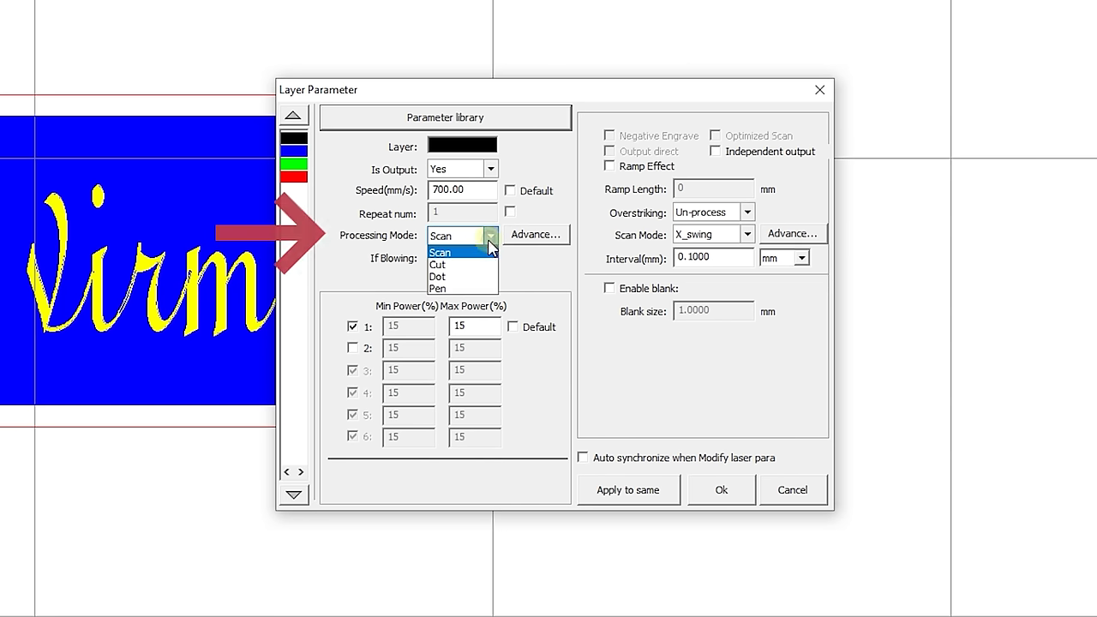
pyautogui.click(474, 263)
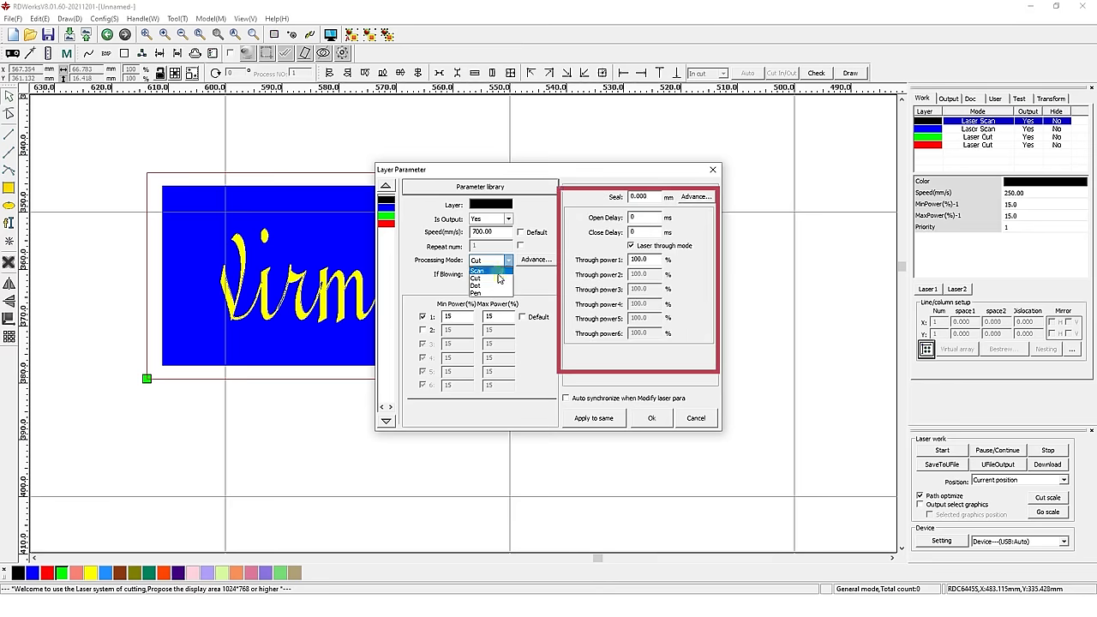
pyautogui.click(492, 287)
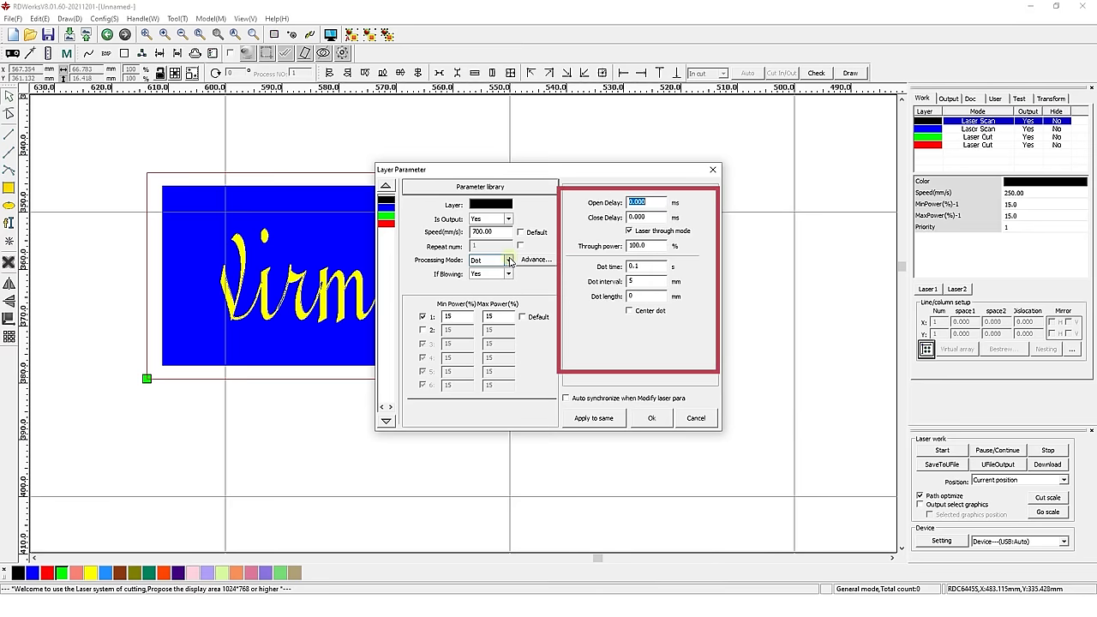
pyautogui.click(510, 261)
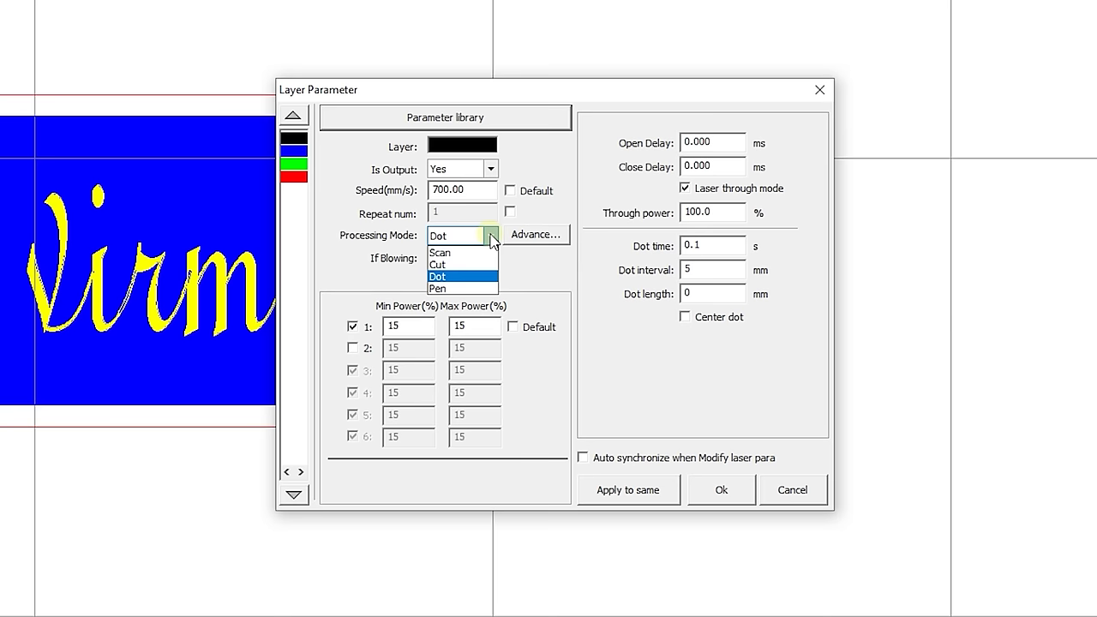
pyautogui.click(468, 289)
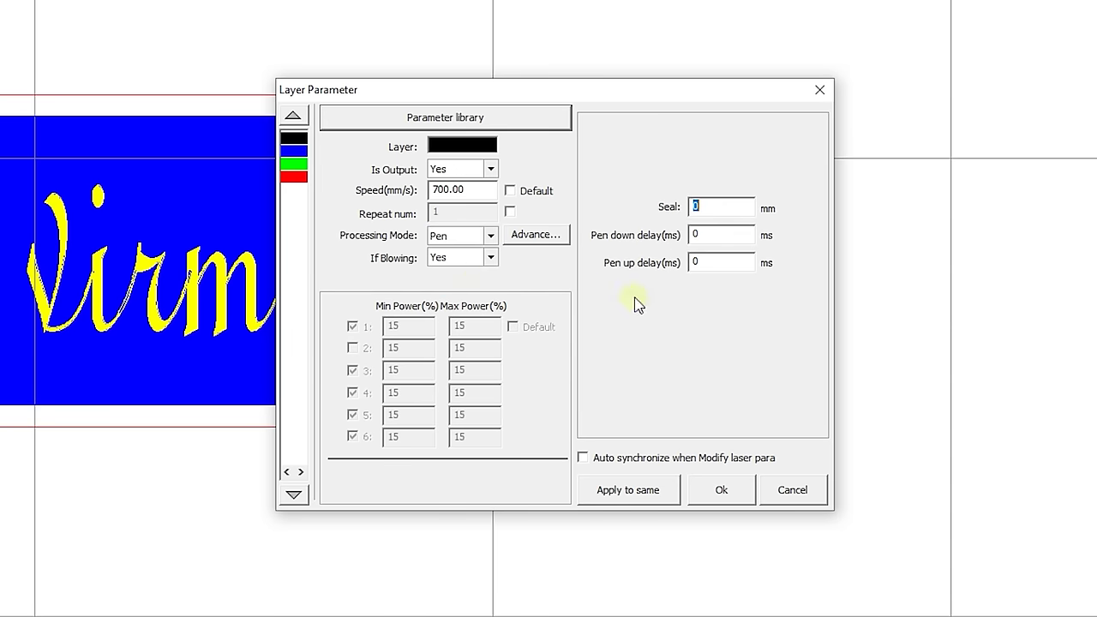
pyautogui.click(491, 235)
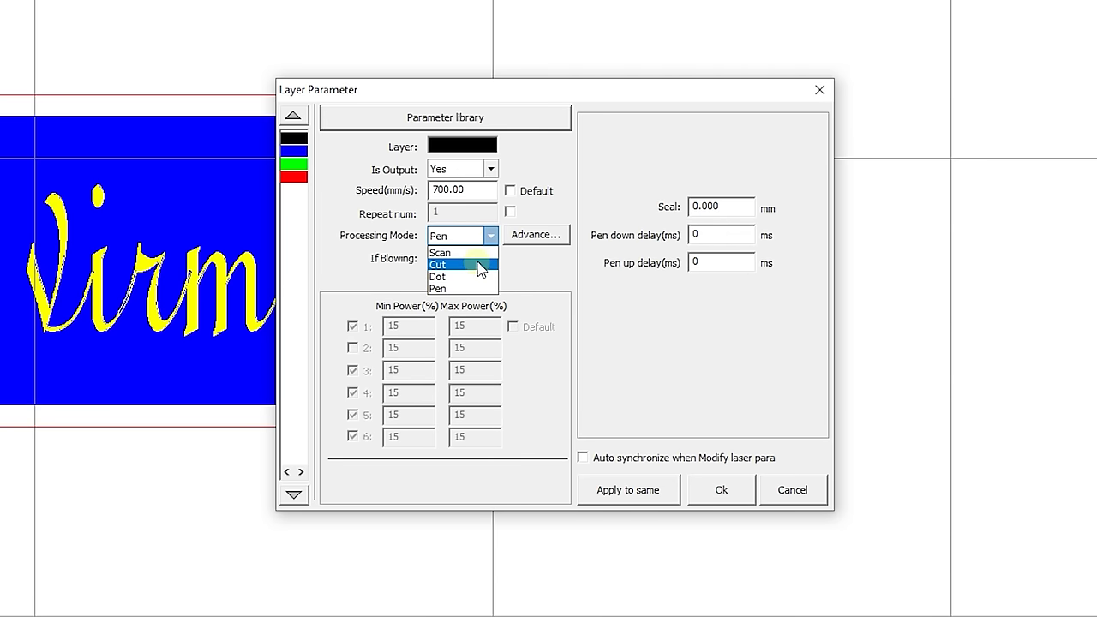
pyautogui.click(469, 255)
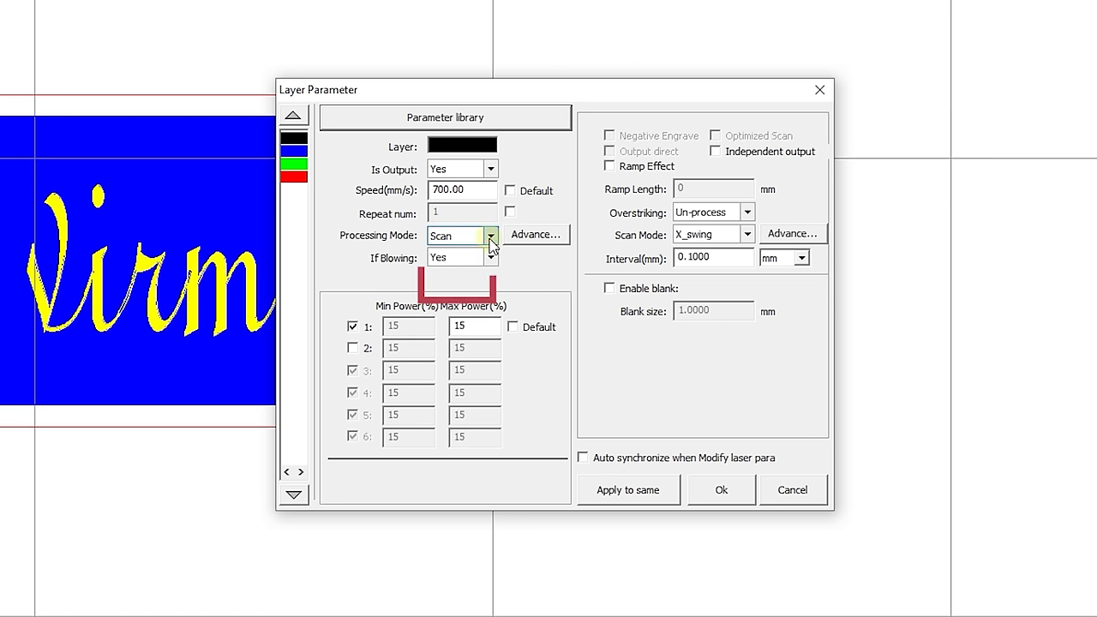
pyautogui.click(509, 260)
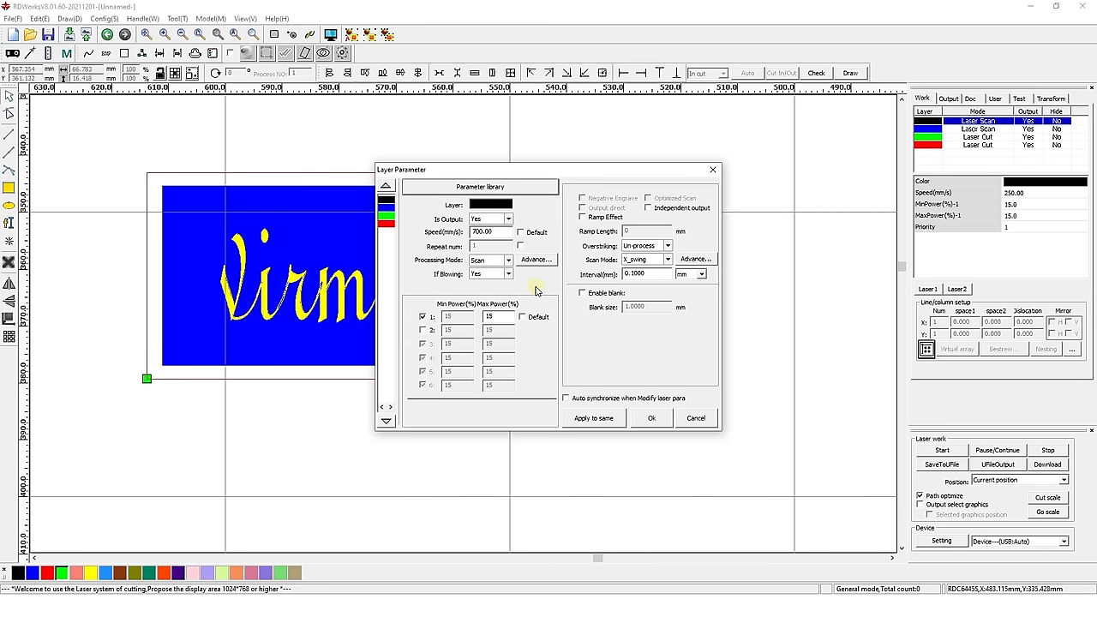
pyautogui.click(508, 260)
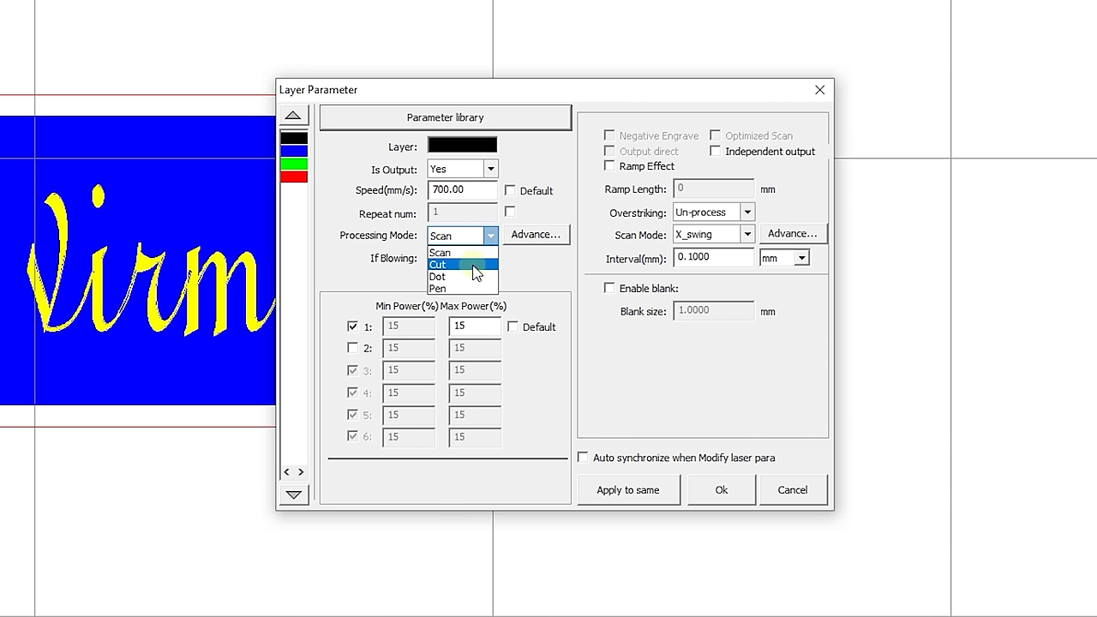
pyautogui.click(458, 252)
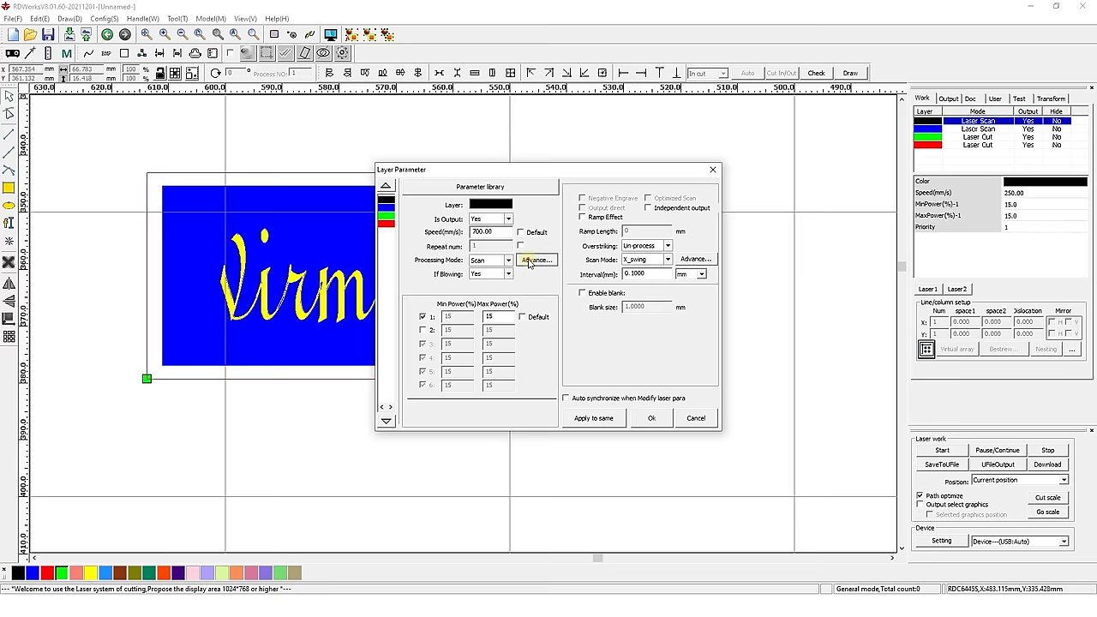
pyautogui.click(536, 234)
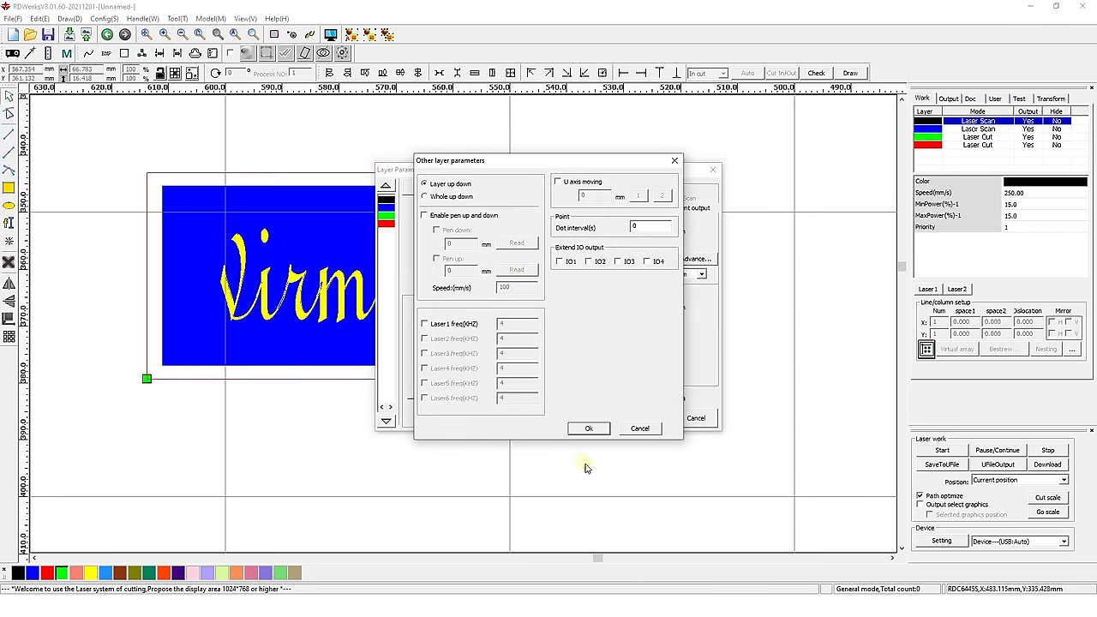
pyautogui.click(636, 429)
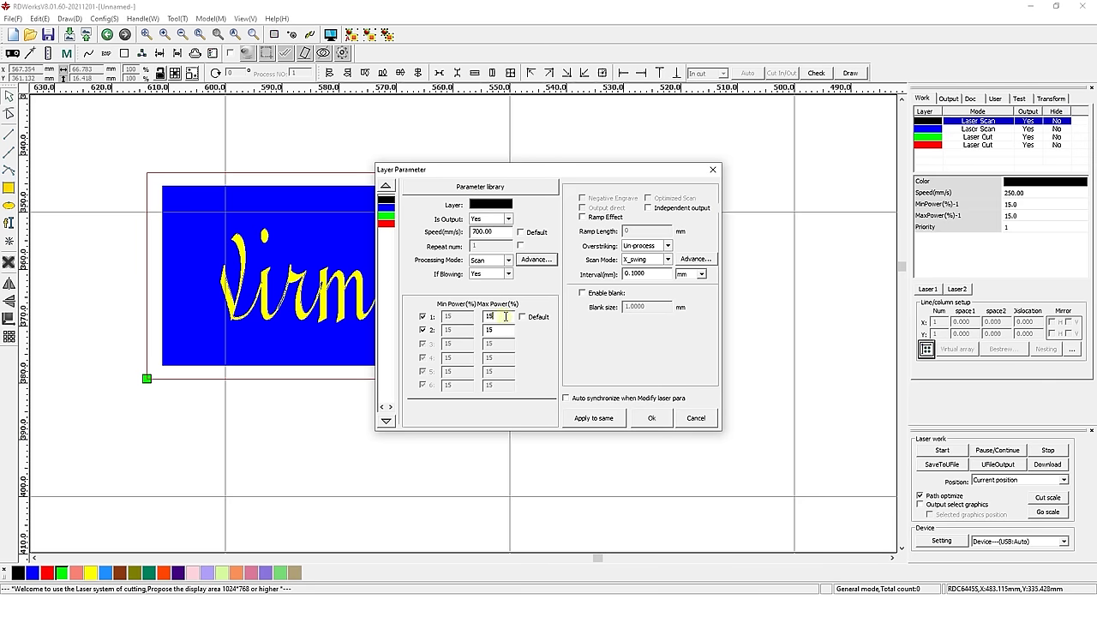
pyautogui.click(423, 331)
# Enter 30% power for the black layer, toggling Default power on and back off
pyautogui.write('30')
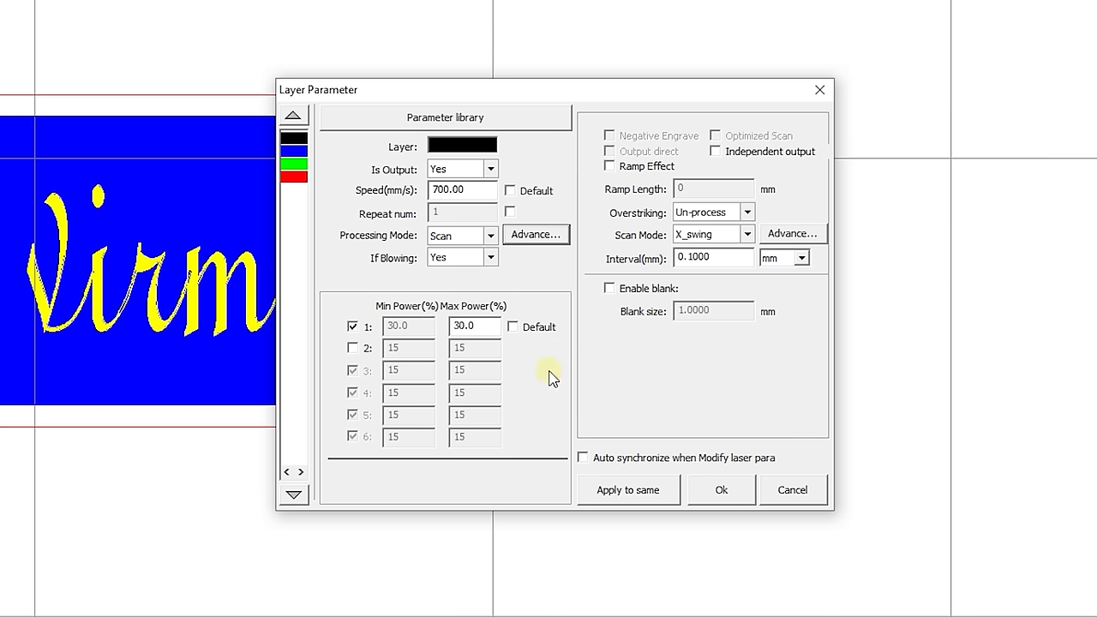
pyautogui.click(512, 328)
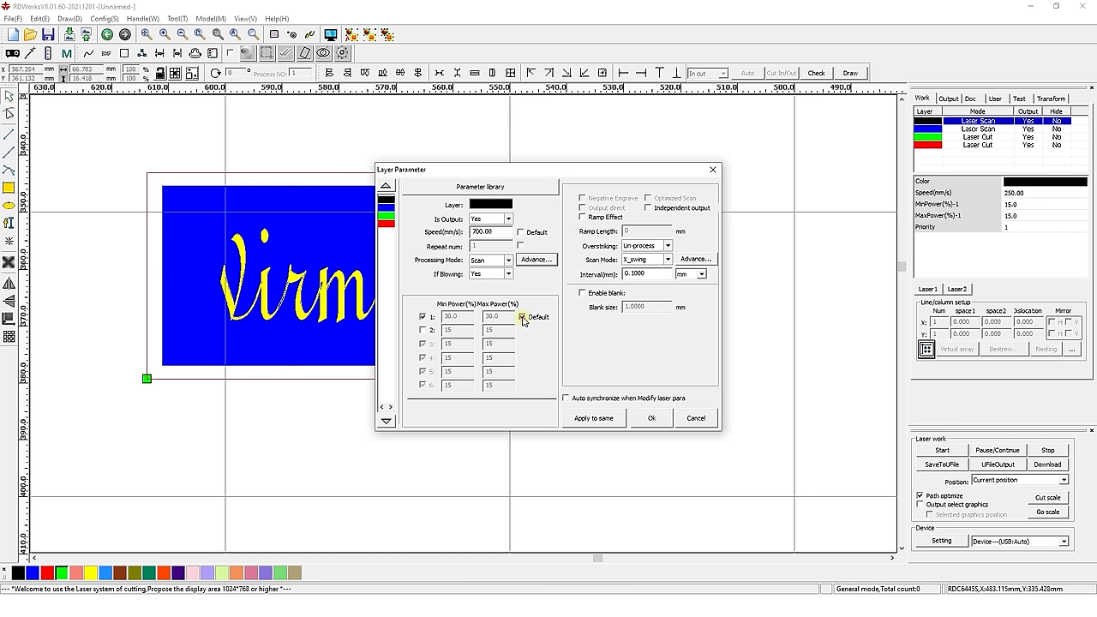
pyautogui.click(522, 317)
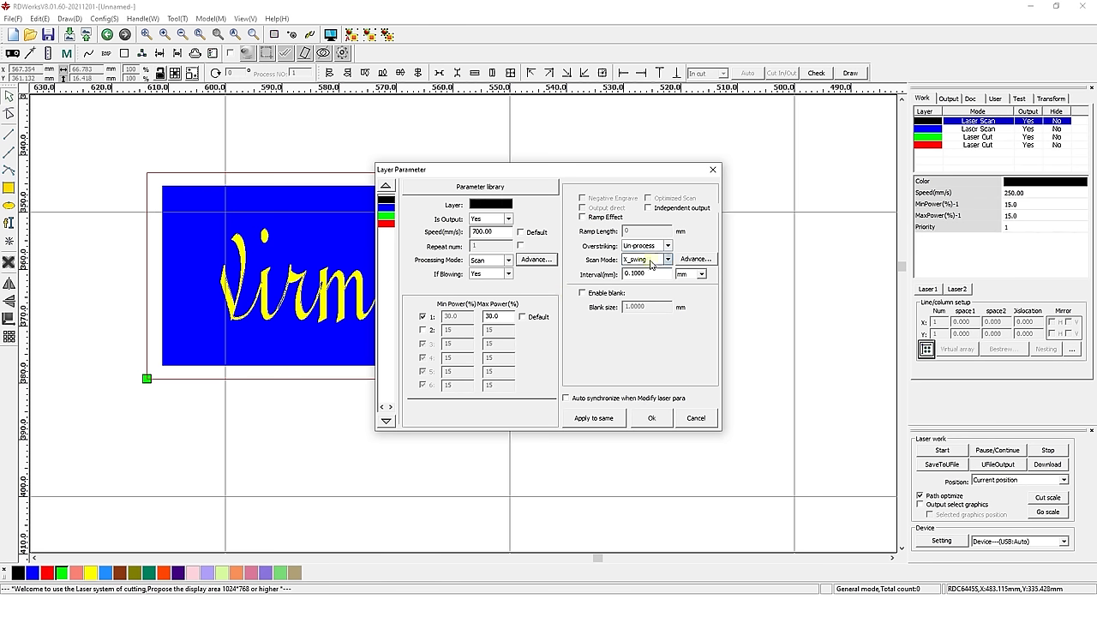
# Keep X_swing selected in the black layer's Scan Mode dropdown
pyautogui.click(668, 259)
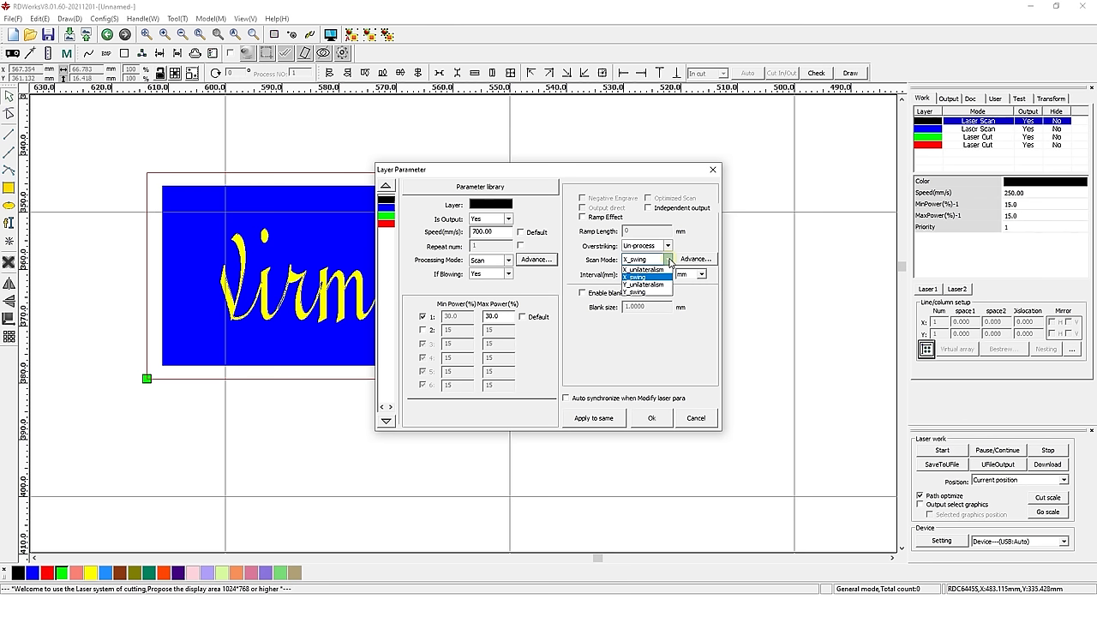
pyautogui.click(639, 277)
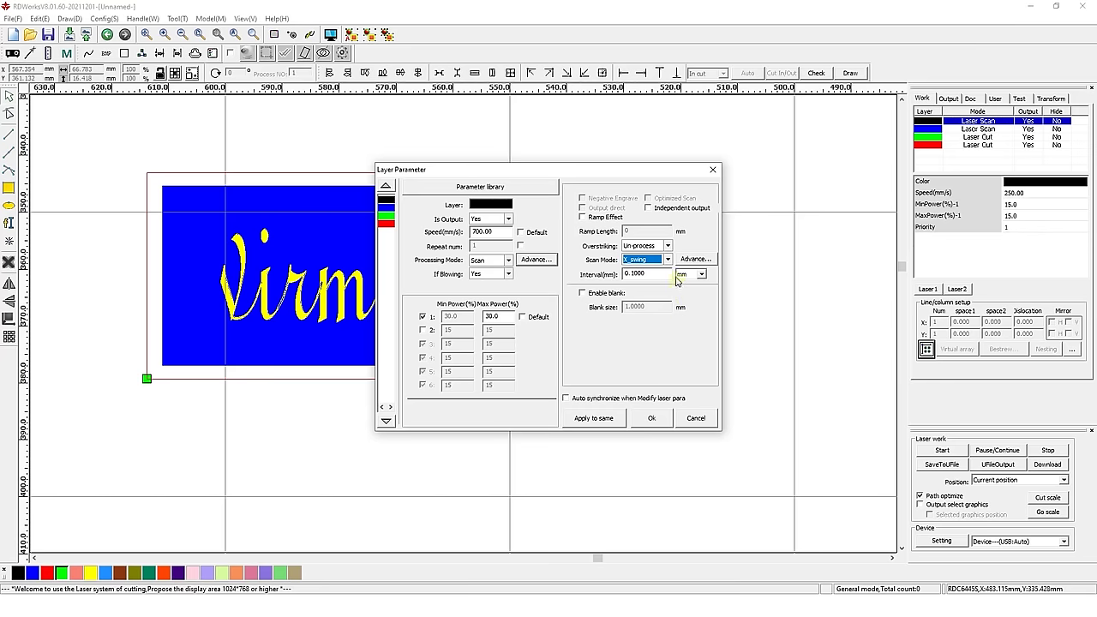
# Close the Advance dialog unchanged, set the scan interval to 0.01 mm, and confirm
pyautogui.click(686, 261)
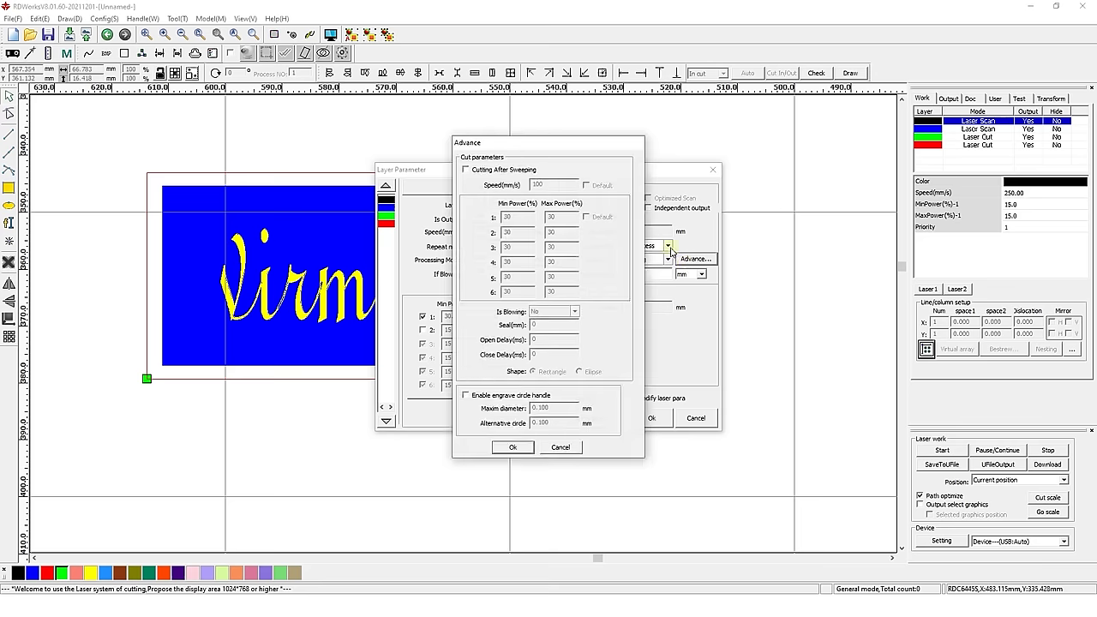
pyautogui.click(562, 450)
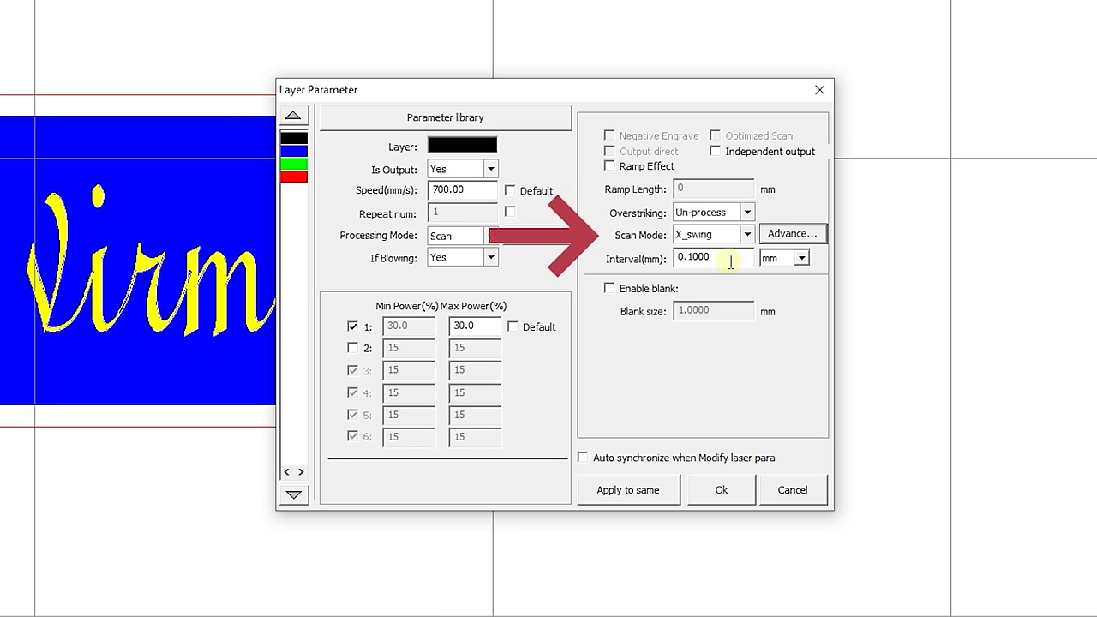
pyautogui.click(649, 276)
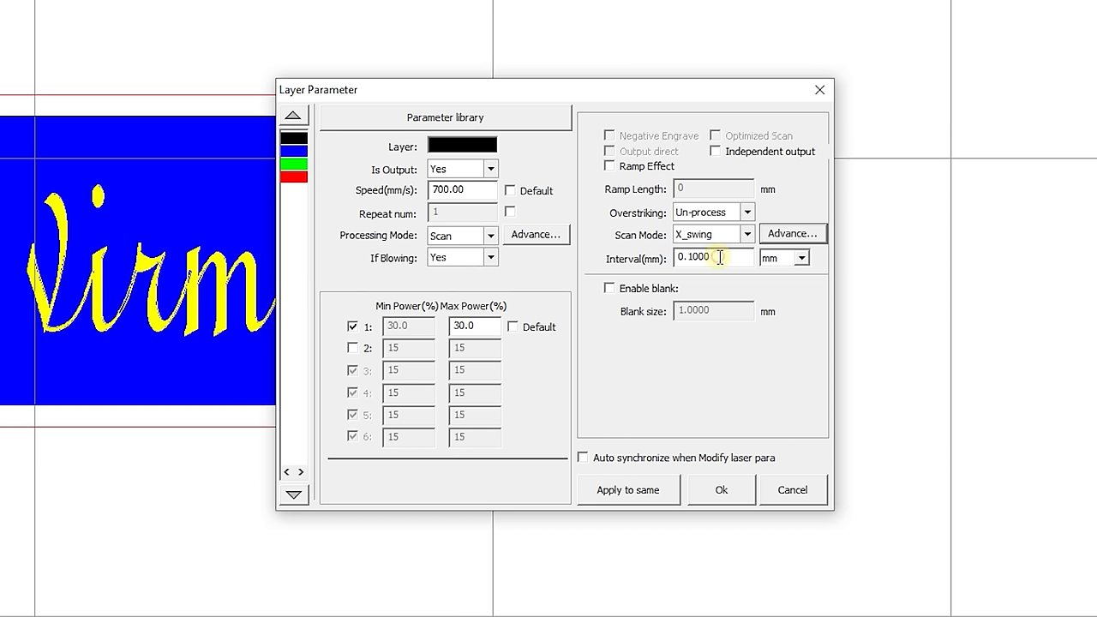
pyautogui.moveTo(718, 256); pyautogui.dragTo(688, 257)
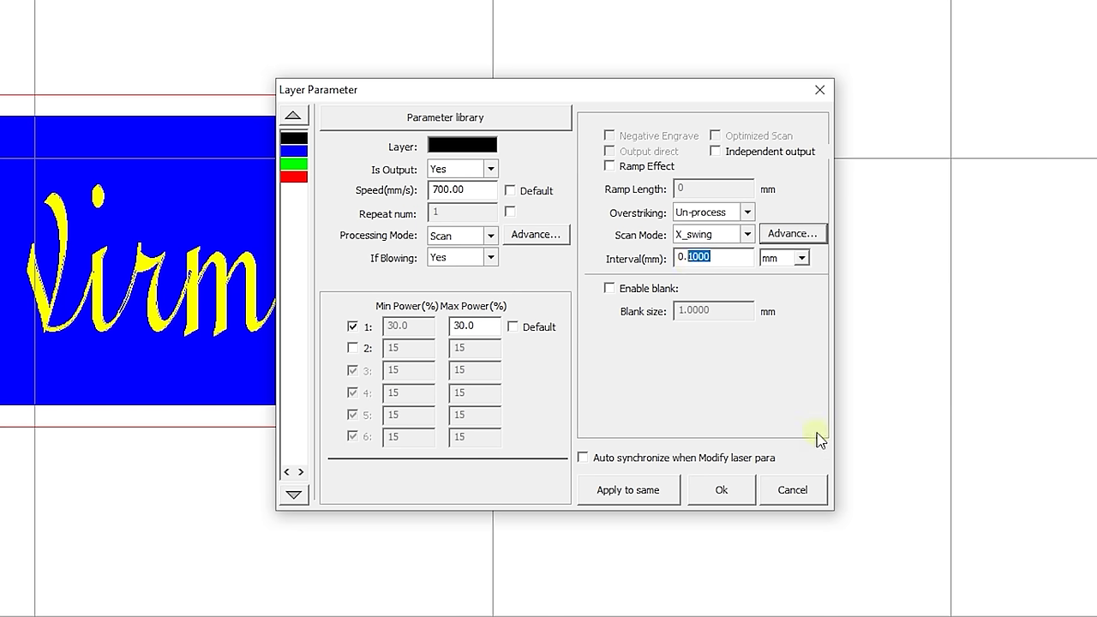
pyautogui.press('BackSpace')
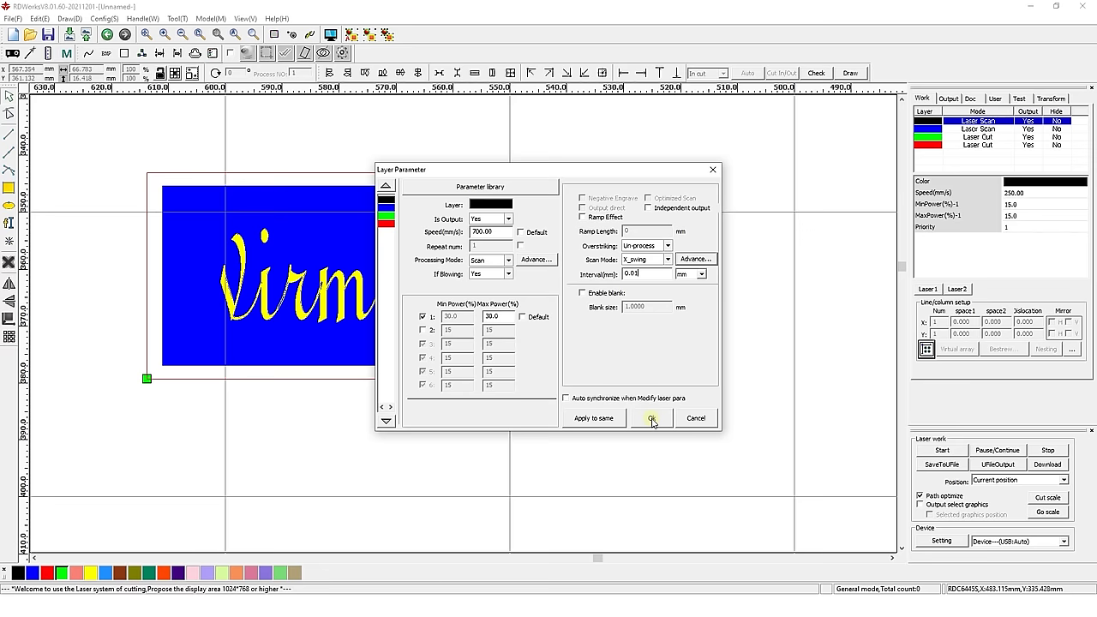
pyautogui.click(722, 490)
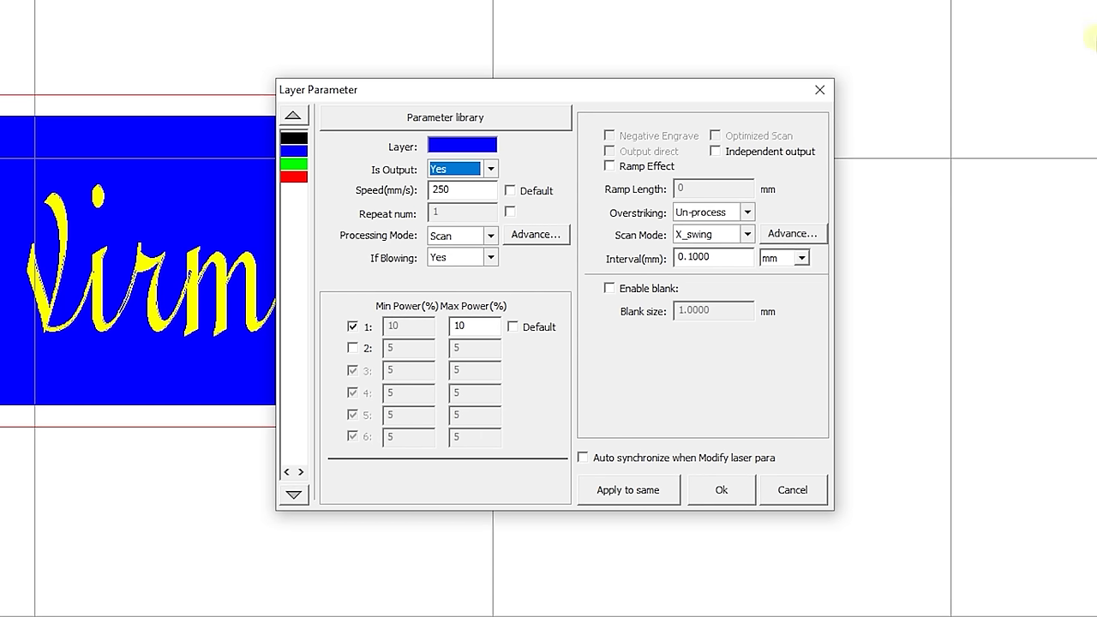
# Set the blue layer to Cut mode with output Yes and speed 150 mm/s
pyautogui.click(463, 266)
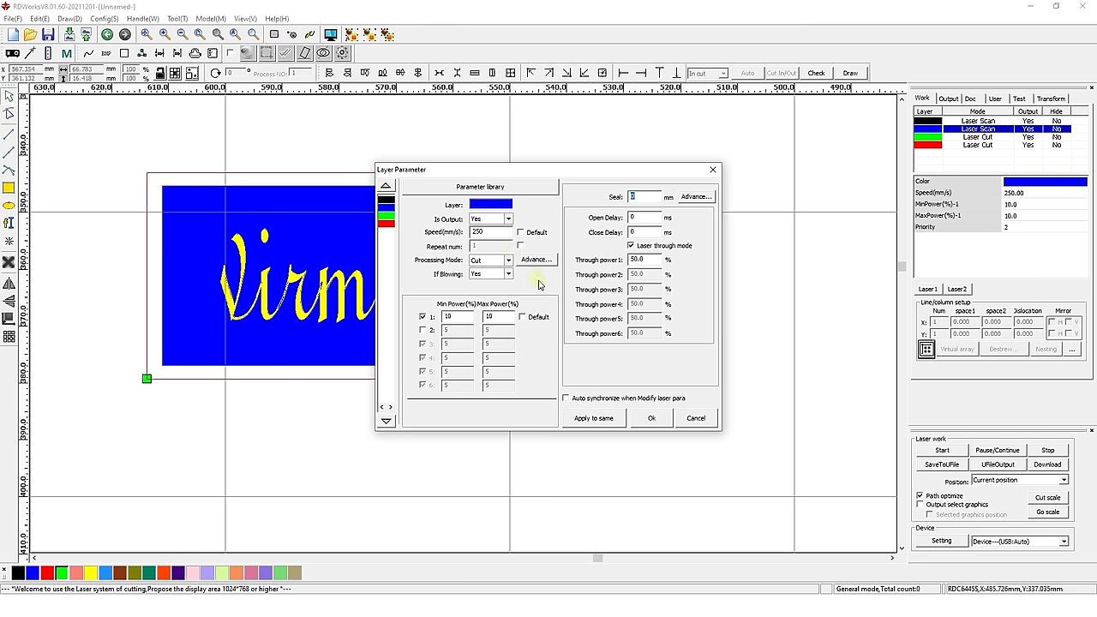
pyautogui.click(510, 219)
pyautogui.click(484, 235)
pyautogui.click(507, 232)
pyautogui.doubleClick(508, 232)
pyautogui.write('150')
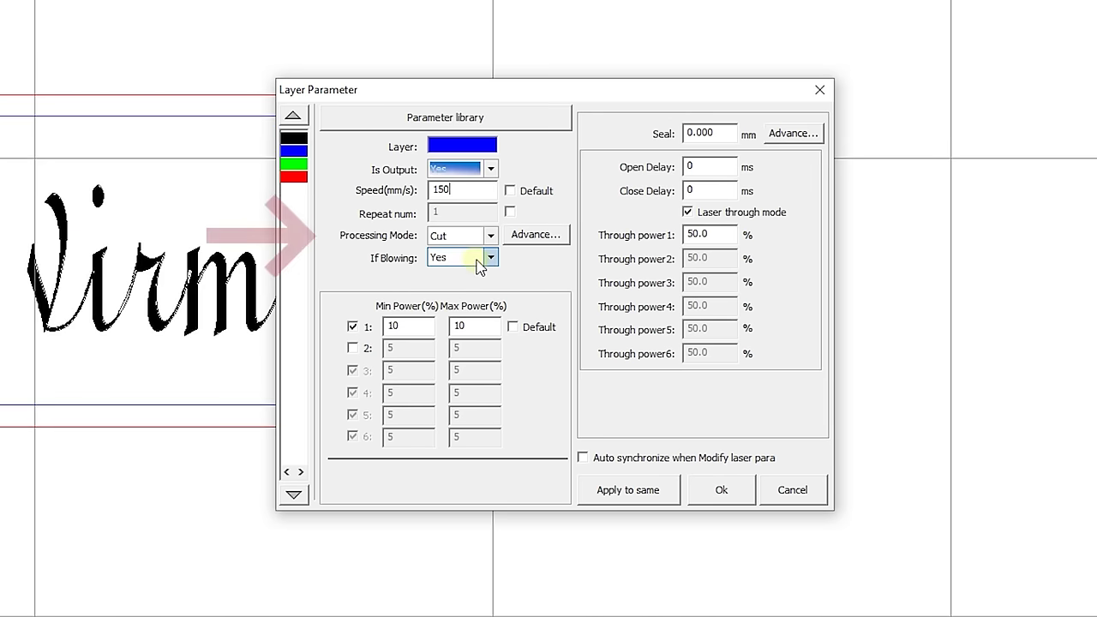
pyautogui.click(480, 265)
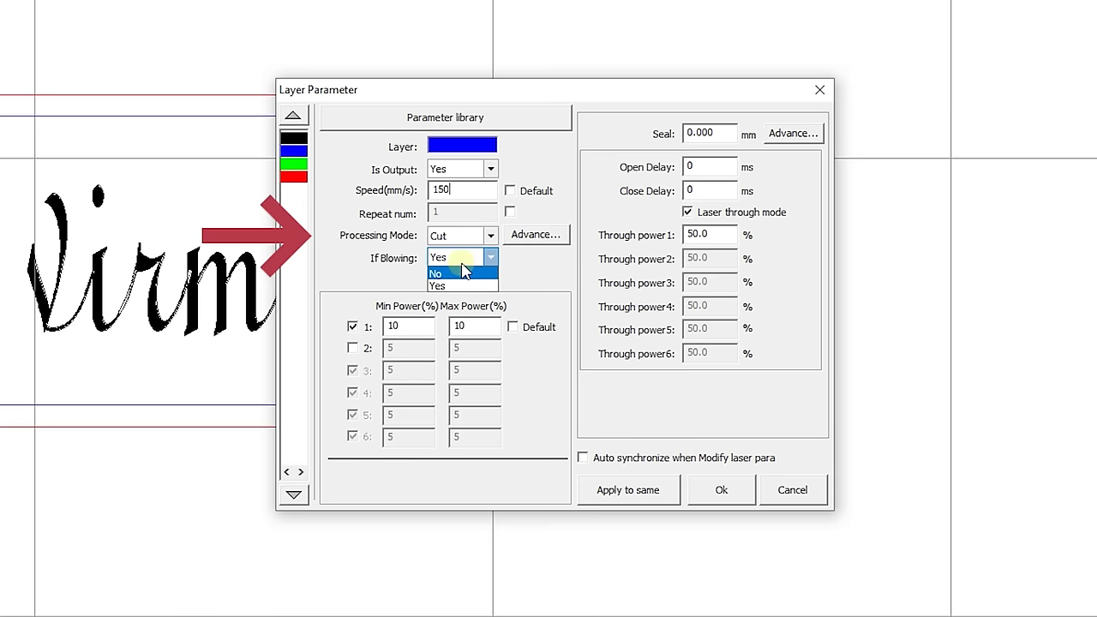
pyautogui.click(462, 286)
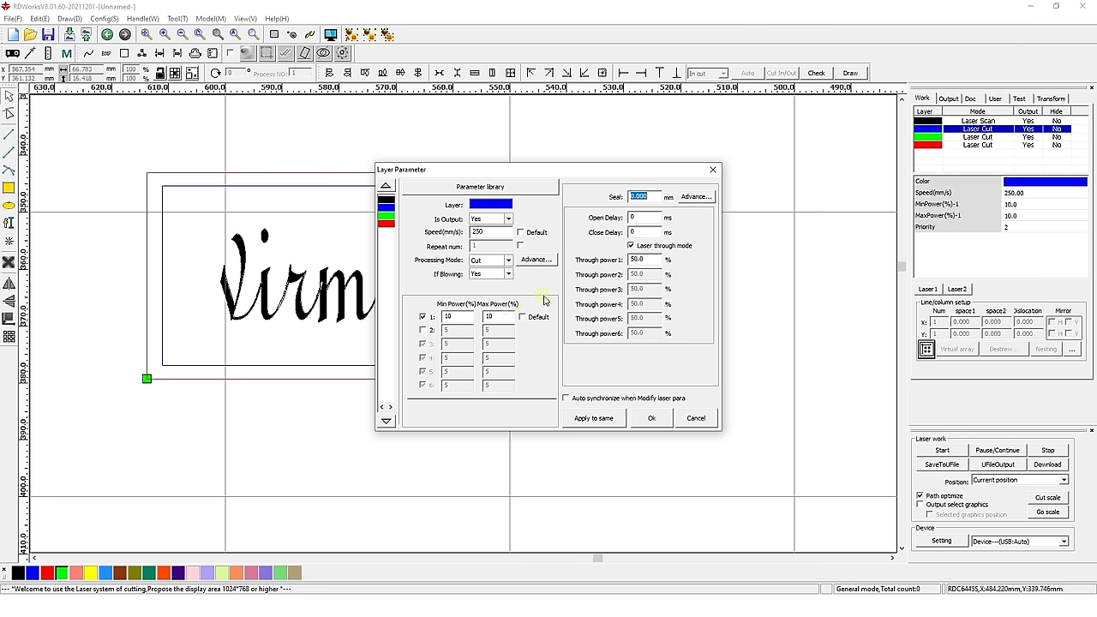
pyautogui.doubleClick(506, 316)
# Enter 15 as the blue layer's Max Power 1
pyautogui.write('15')
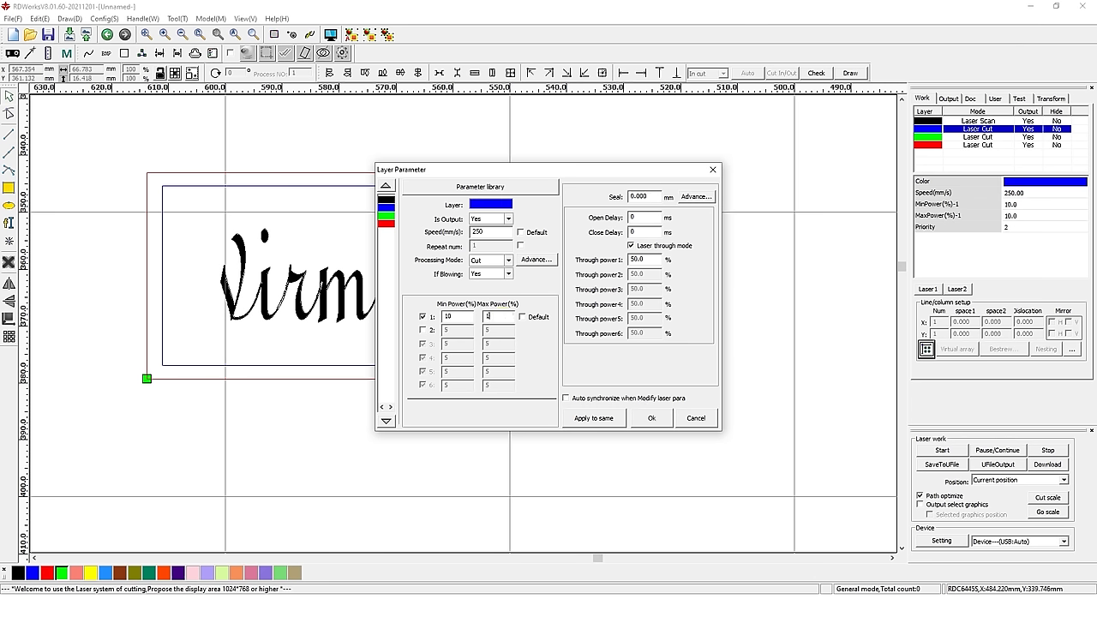